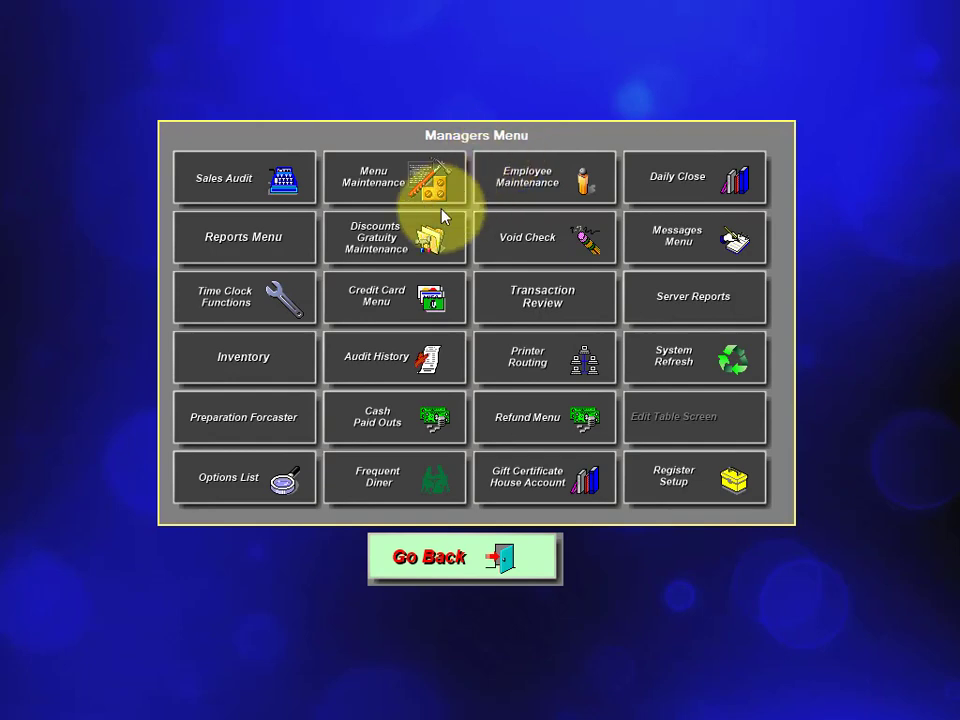
Open discounts and gratuity maintenance and start a discount named 10% Check Discount with the type Discount Percentage.
{"action": "left_click", "coordinate": [392, 243]}
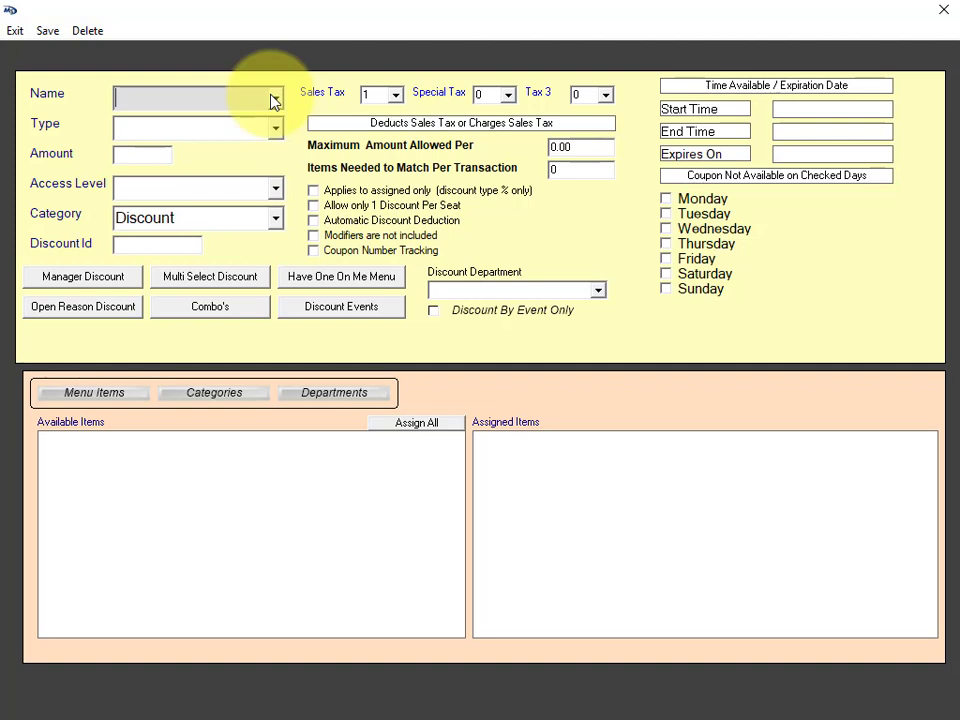
{"action": "left_click", "coordinate": [214, 96]}
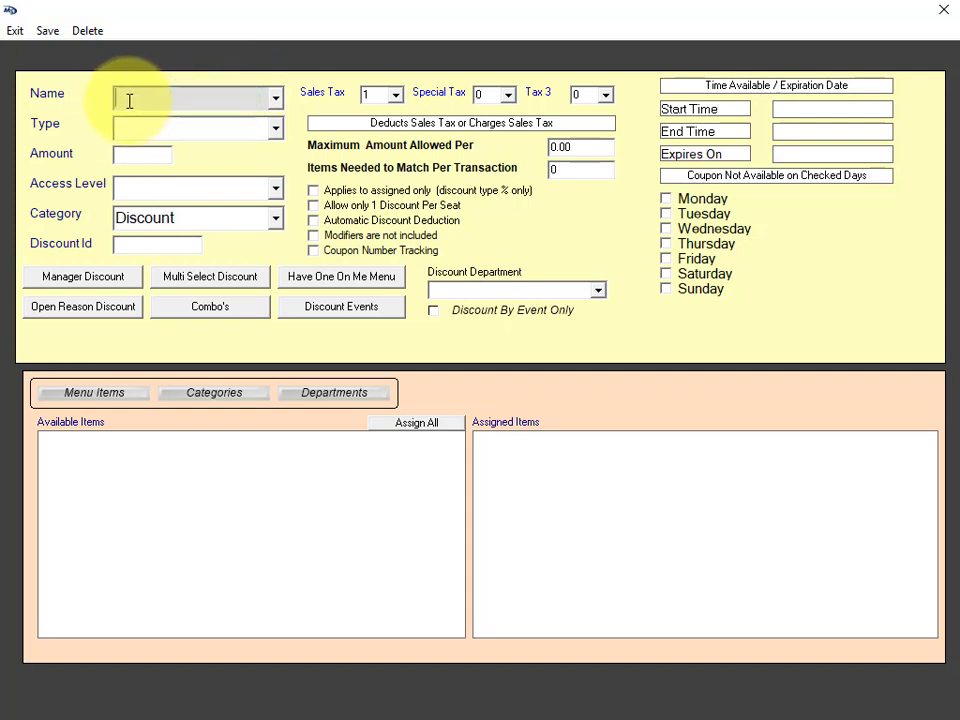
{"action": "type", "text": "10% Check Discount"}
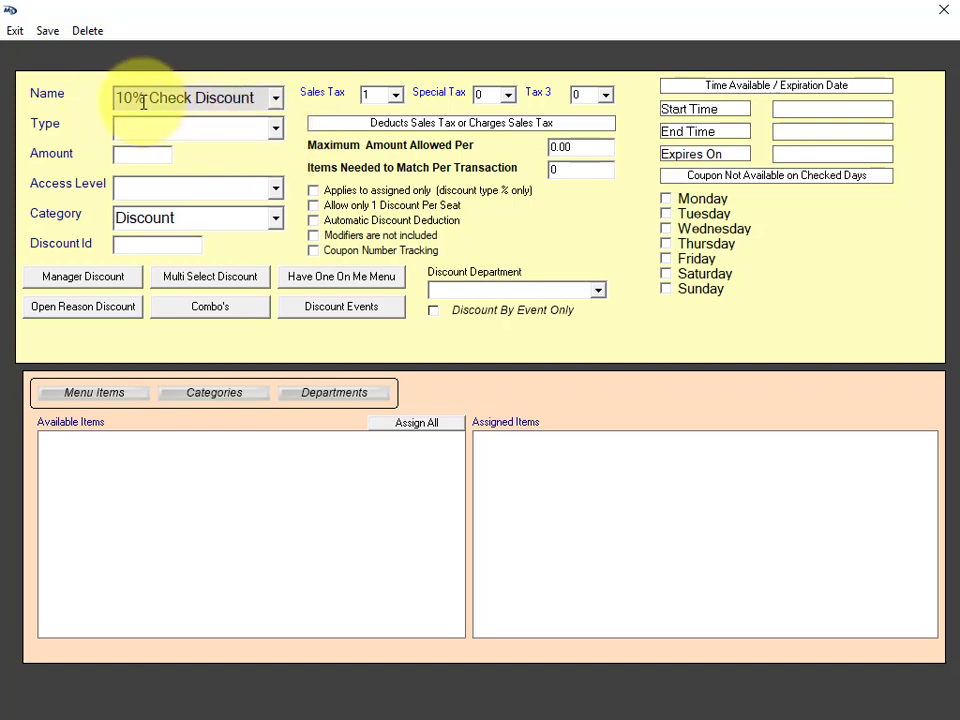
{"action": "left_click", "coordinate": [276, 127]}
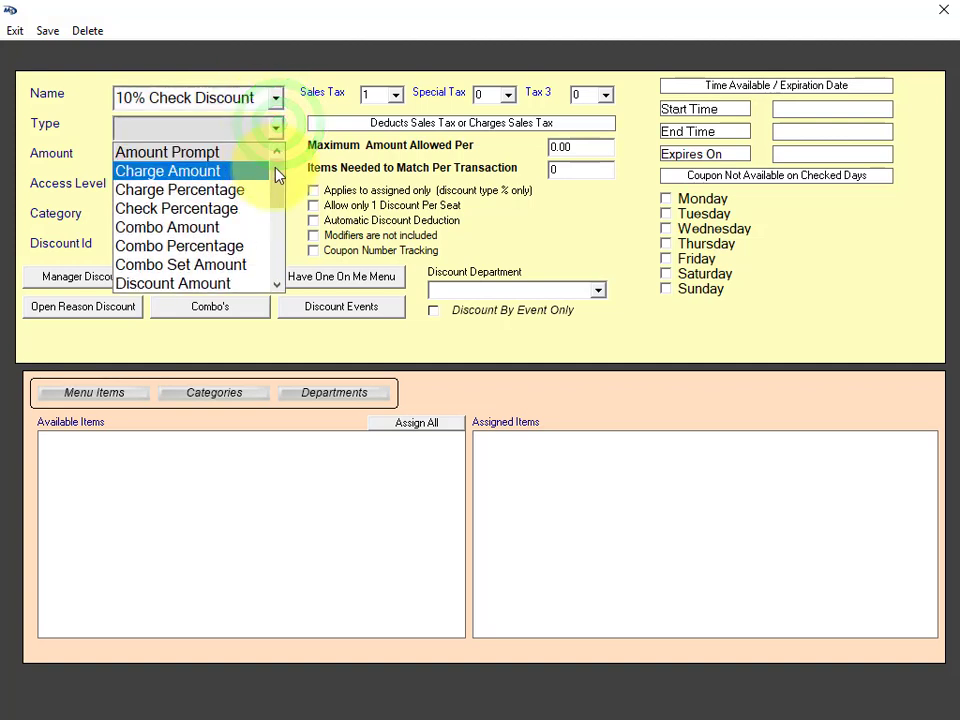
{"action": "left_click_drag", "start_coordinate": [276, 170], "coordinate": [276, 190]}
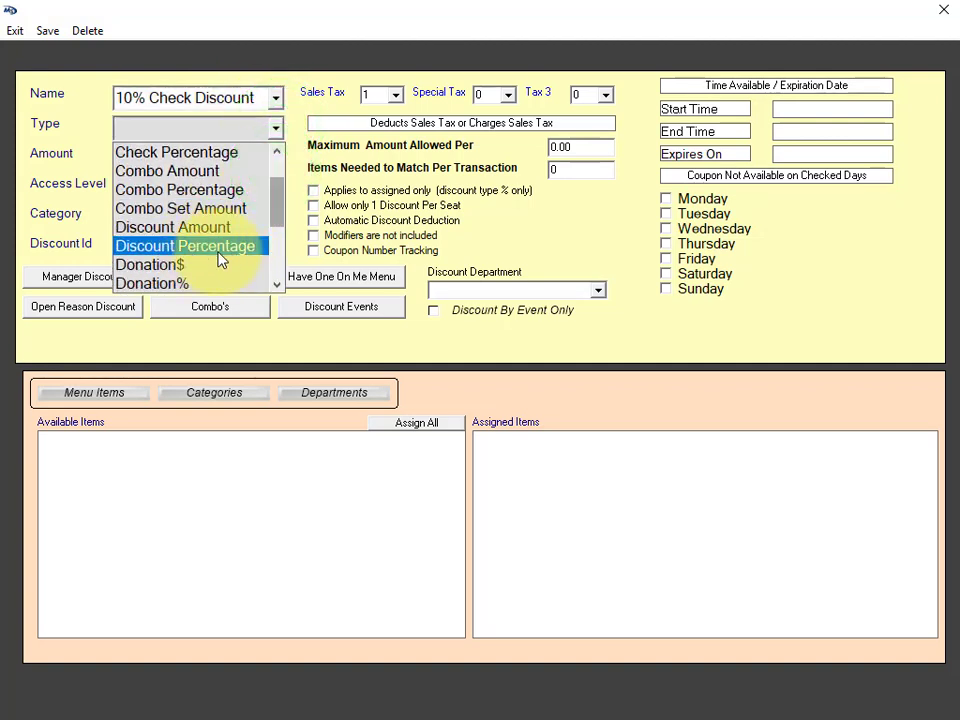
{"action": "left_click", "coordinate": [216, 250]}
Set the check discount's amount to 10 and its access level to Server.
{"action": "left_click", "coordinate": [148, 157]}
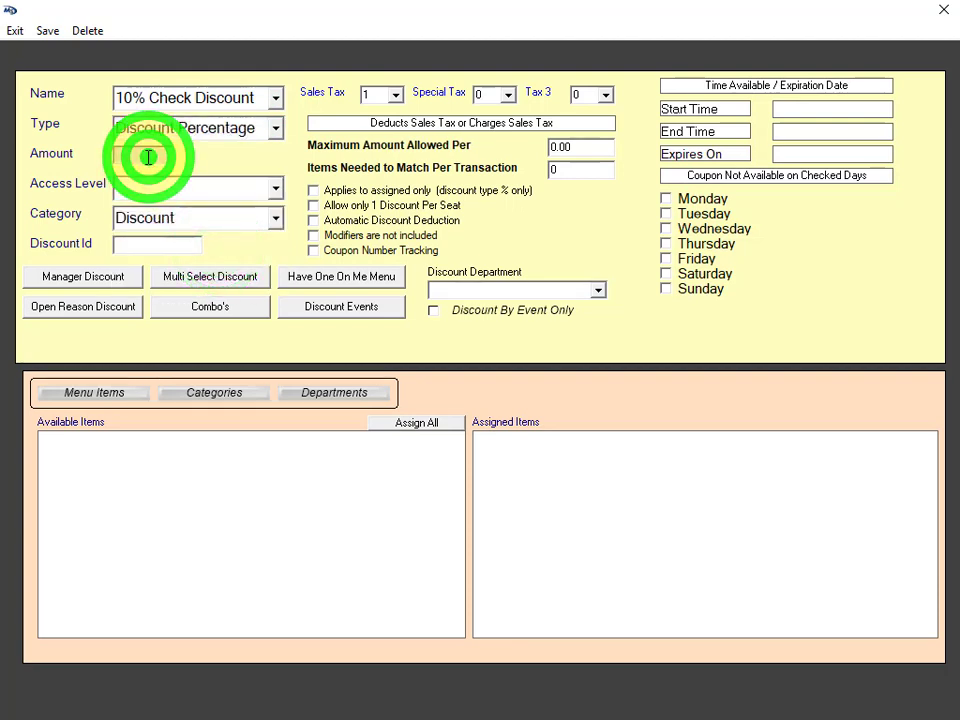
{"action": "type", "text": "10"}
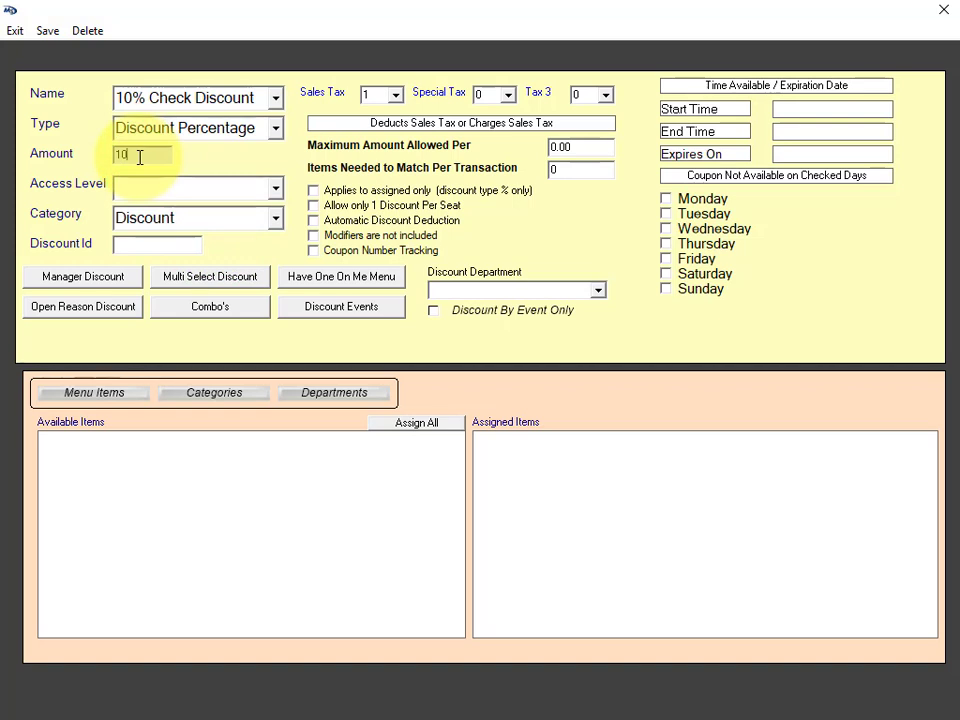
{"action": "left_click", "coordinate": [278, 190]}
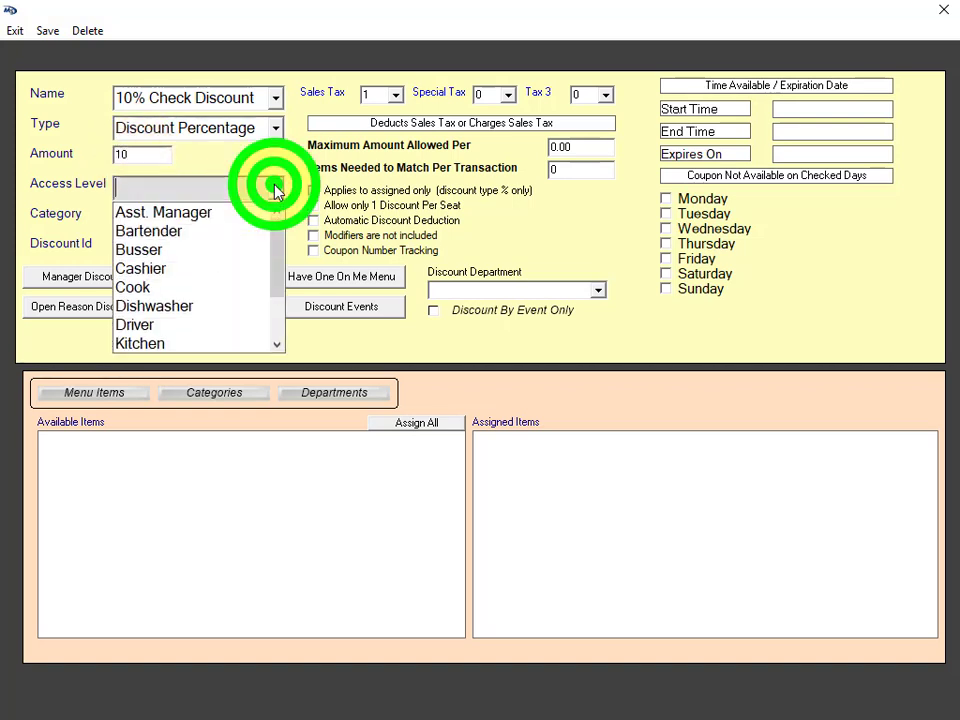
{"action": "left_click_drag", "start_coordinate": [276, 227], "coordinate": [279, 272]}
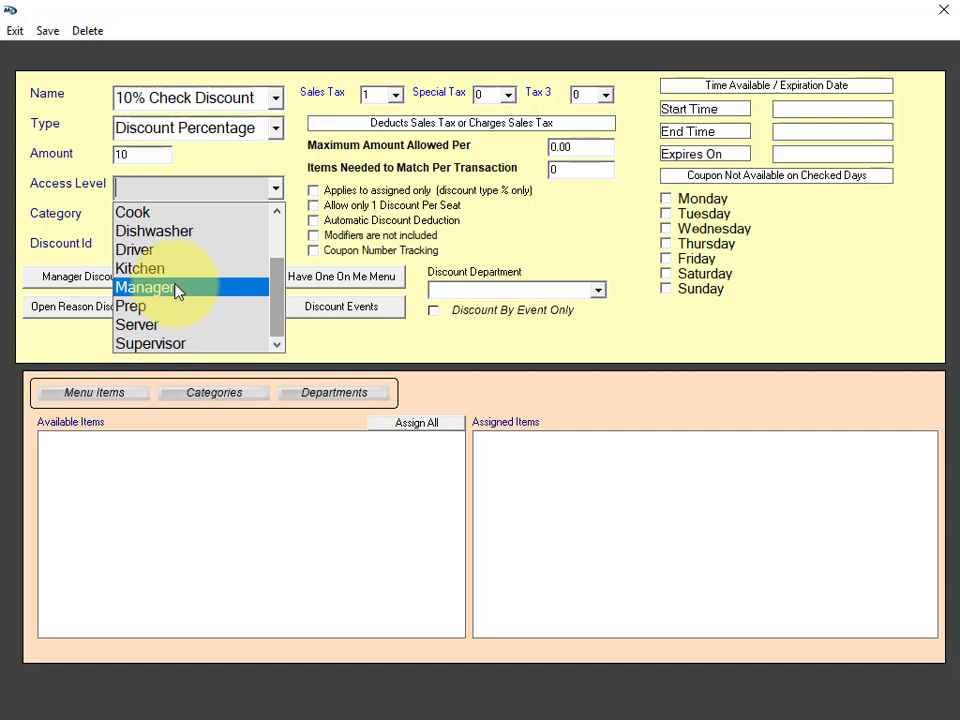
{"action": "left_click", "coordinate": [142, 325]}
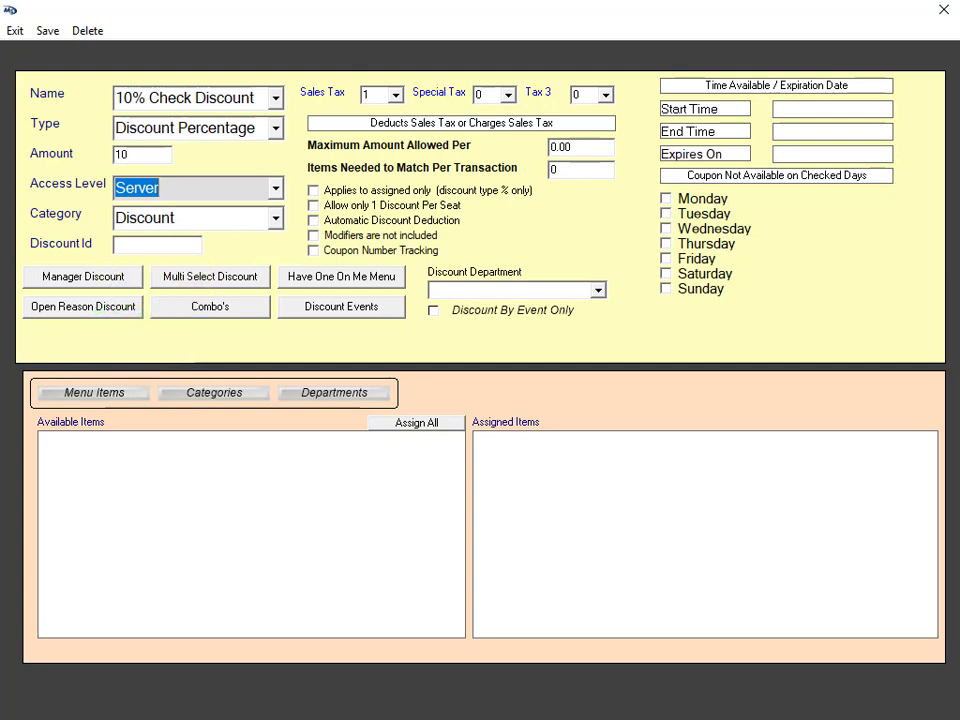
Assign the categories Ala Carte / Misc, Appetizers / Sides, Beverages, Desserts, Entrees, Pizza, and Smoothies and Shakes to the check discount.
{"action": "left_click", "coordinate": [70, 392]}
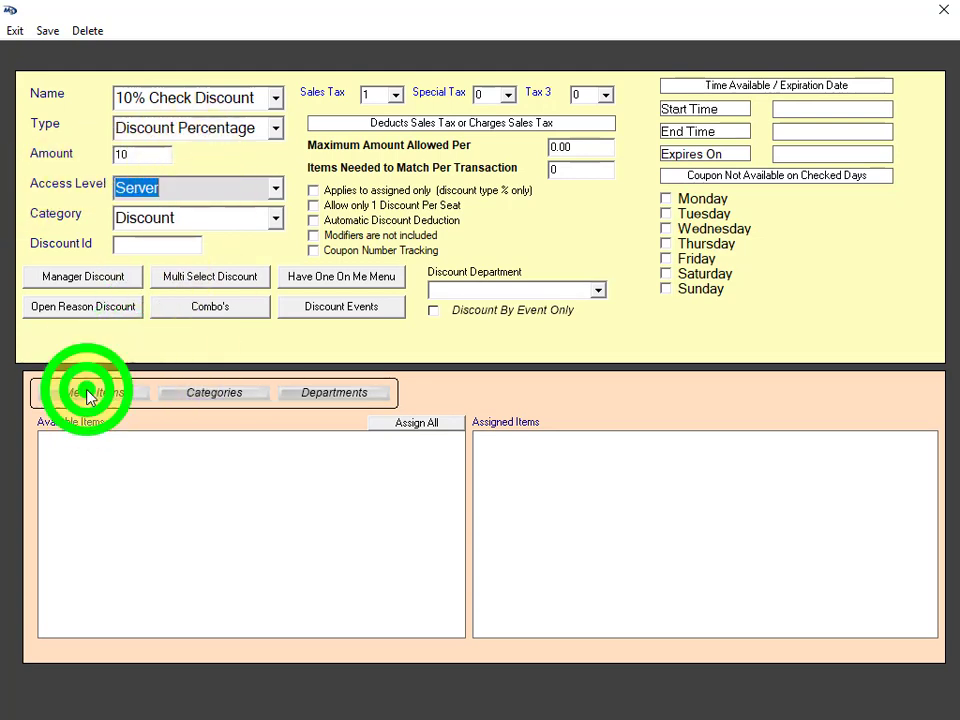
{"action": "left_click_drag", "start_coordinate": [456, 456], "coordinate": [251, 400]}
{"action": "left_click", "coordinate": [249, 395]}
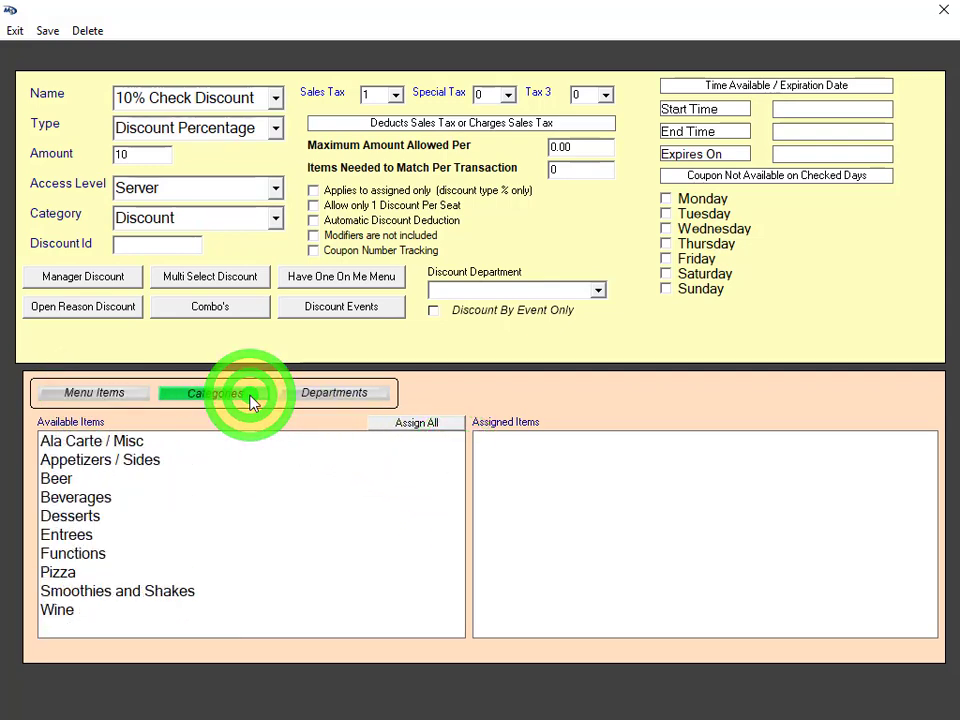
{"action": "double_click", "coordinate": [100, 442]}
{"action": "double_click", "coordinate": [100, 461]}
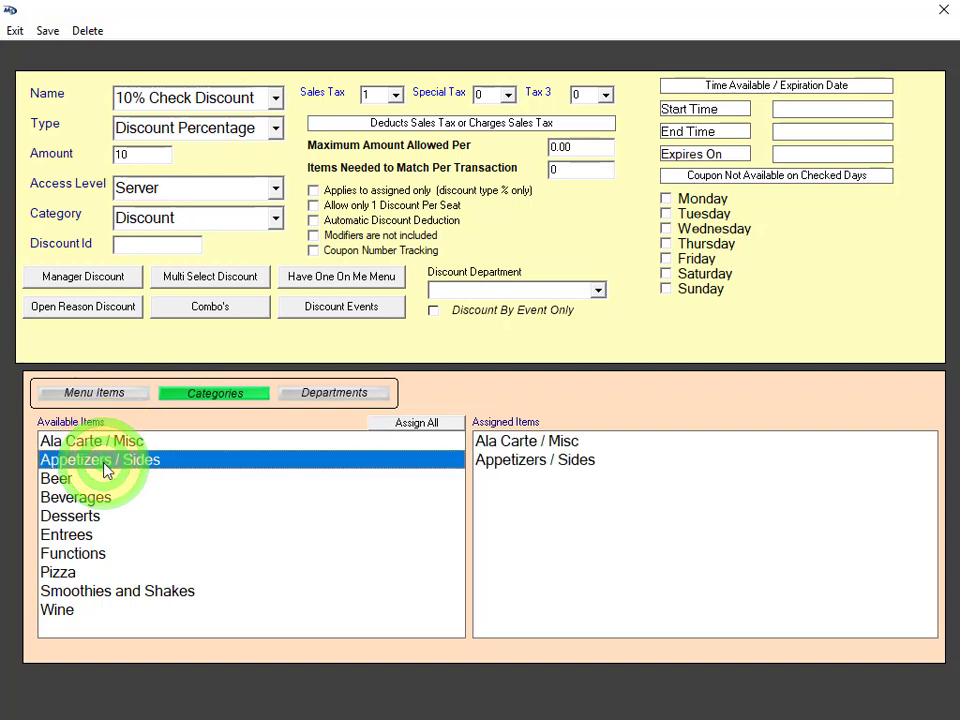
{"action": "double_click", "coordinate": [75, 498]}
{"action": "double_click", "coordinate": [76, 516]}
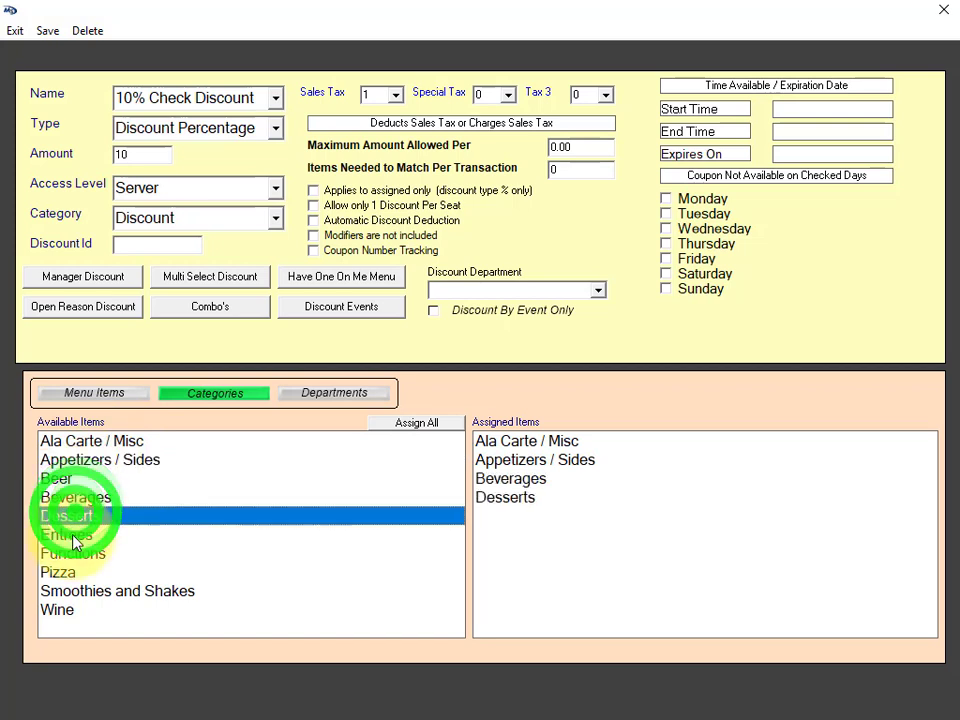
{"action": "double_click", "coordinate": [71, 535]}
{"action": "double_click", "coordinate": [67, 573]}
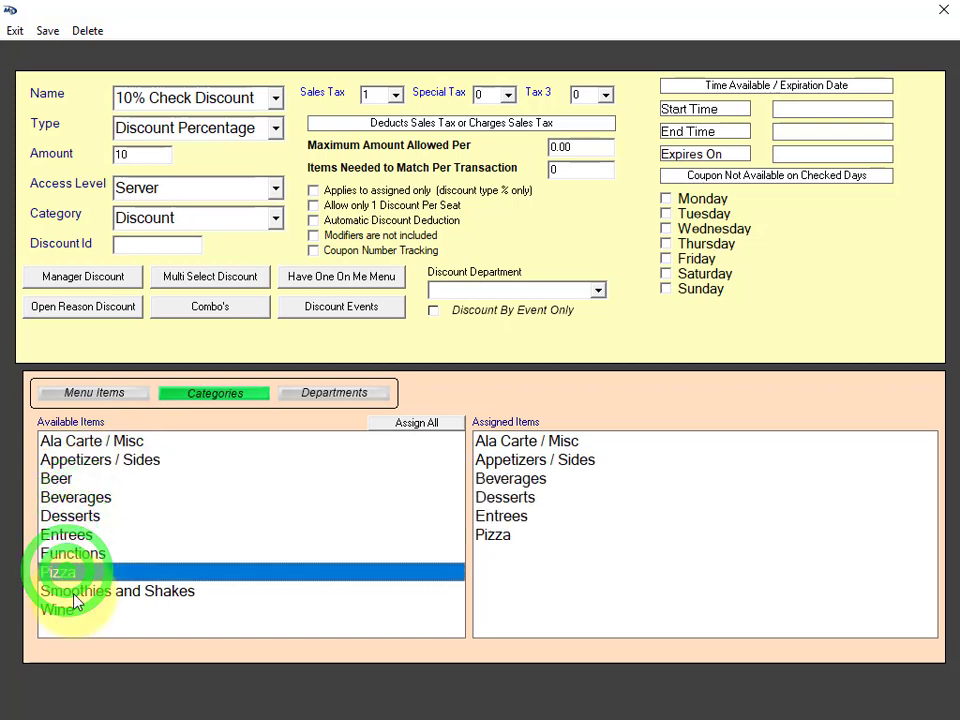
{"action": "double_click", "coordinate": [66, 591]}
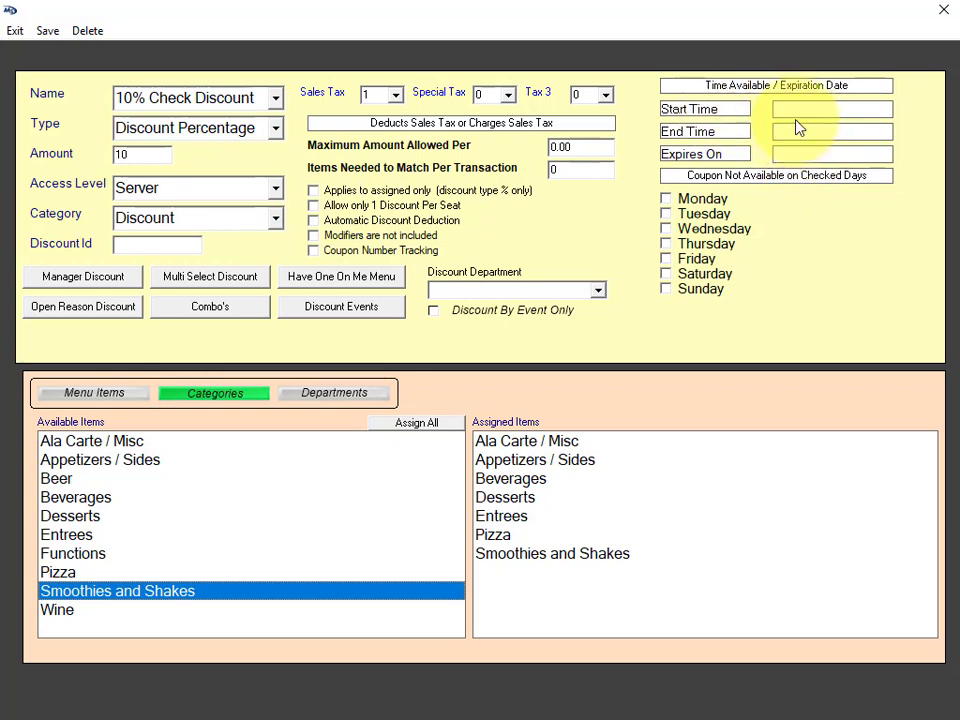
Mark Tuesday as an unavailable day, clear that mark again, and save the 10% Check Discount.
{"action": "left_click", "coordinate": [667, 214]}
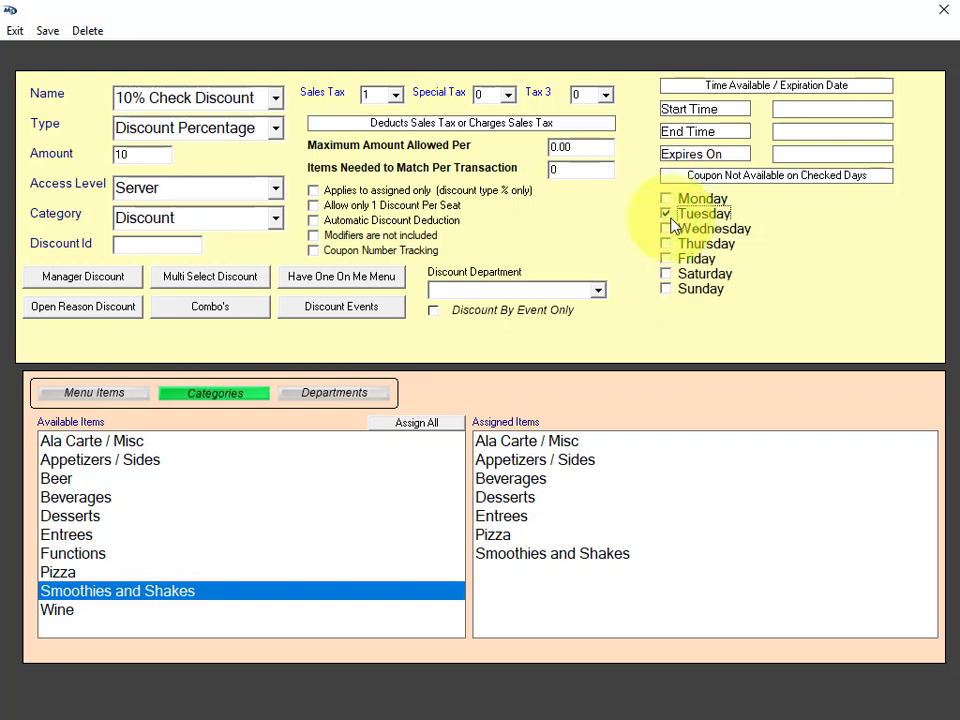
{"action": "left_click", "coordinate": [667, 215]}
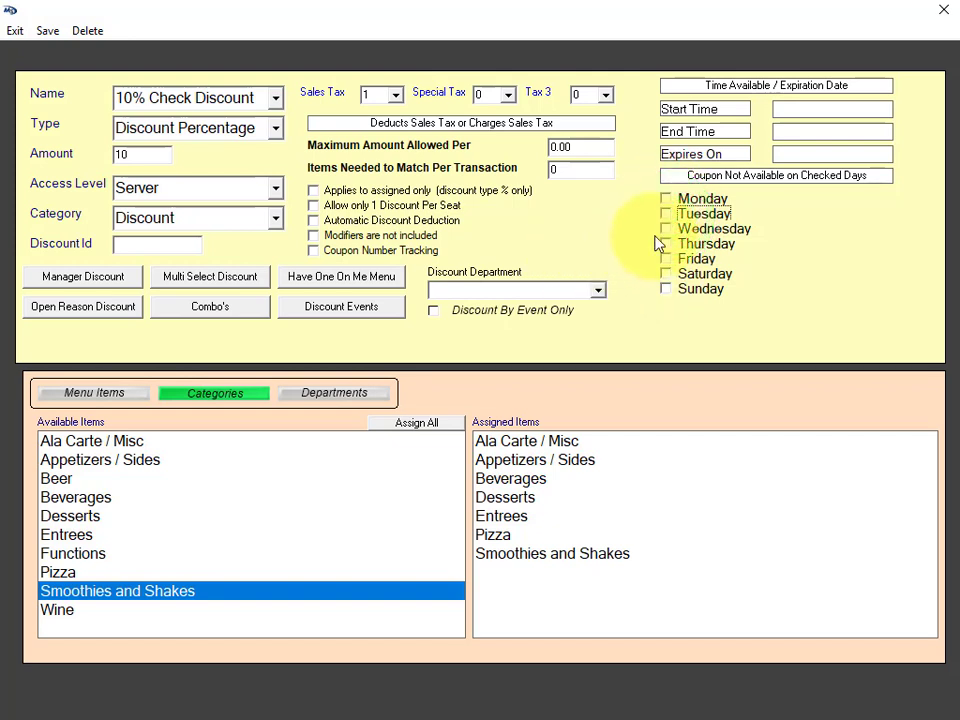
{"action": "left_click", "coordinate": [47, 31]}
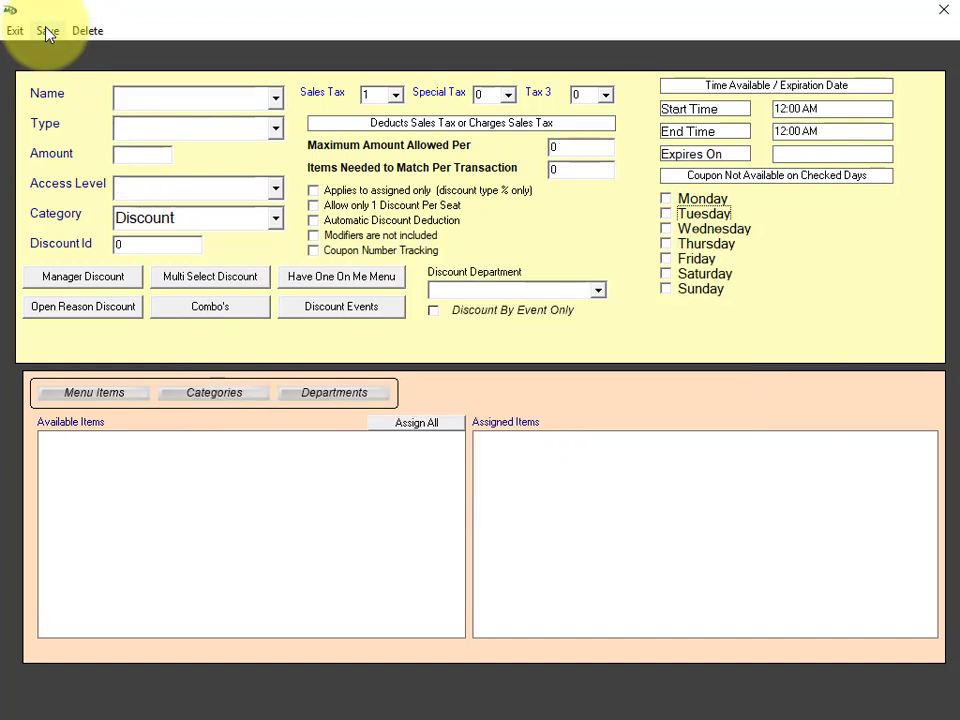
Start a second discount named 10% Item Discount with the type Discount Percentage.
{"action": "left_click", "coordinate": [164, 98]}
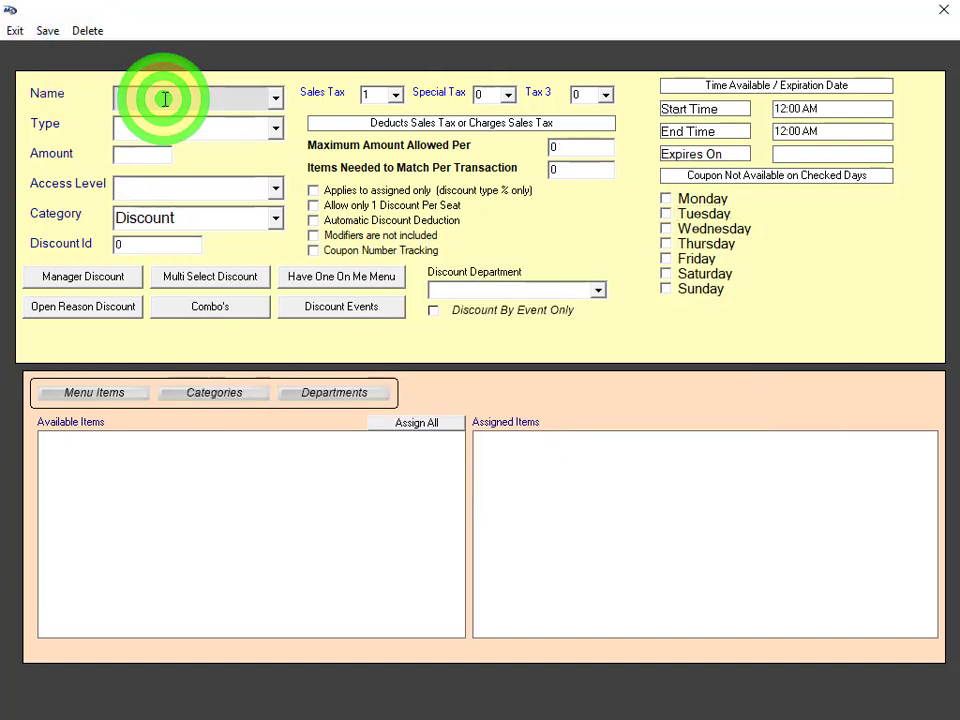
{"action": "type", "text": "10%"}
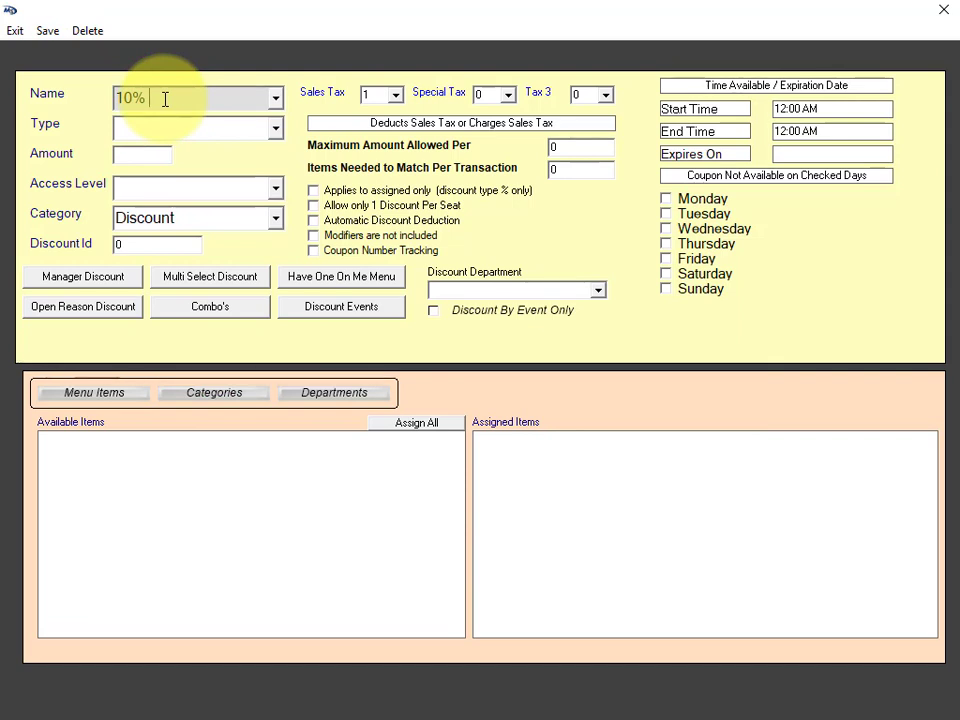
{"action": "type", "text": " Item Discount"}
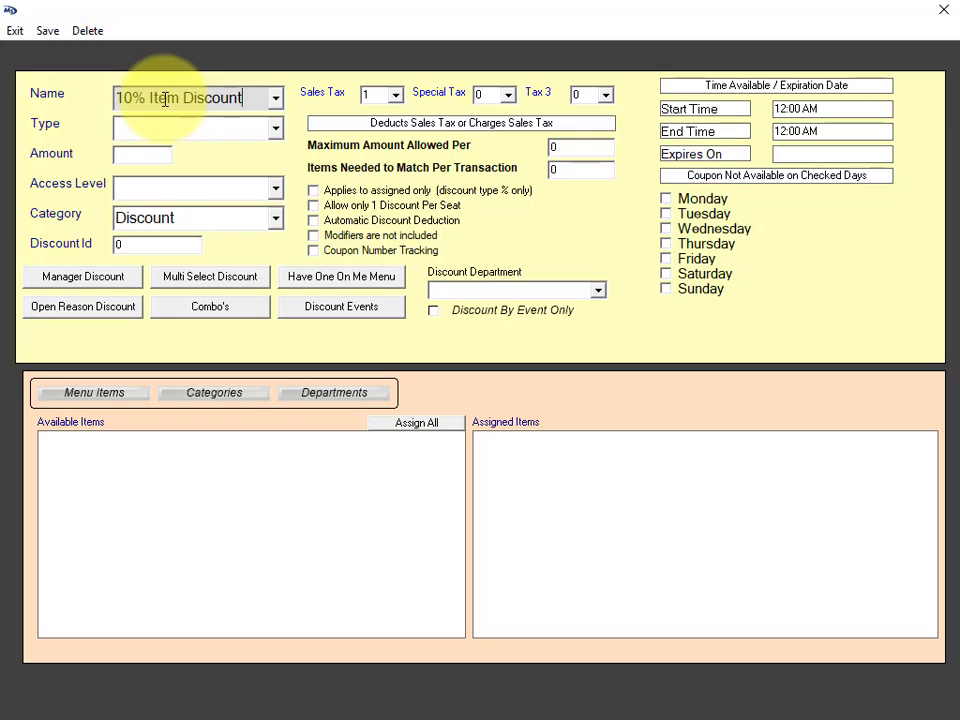
{"action": "left_click", "coordinate": [276, 134]}
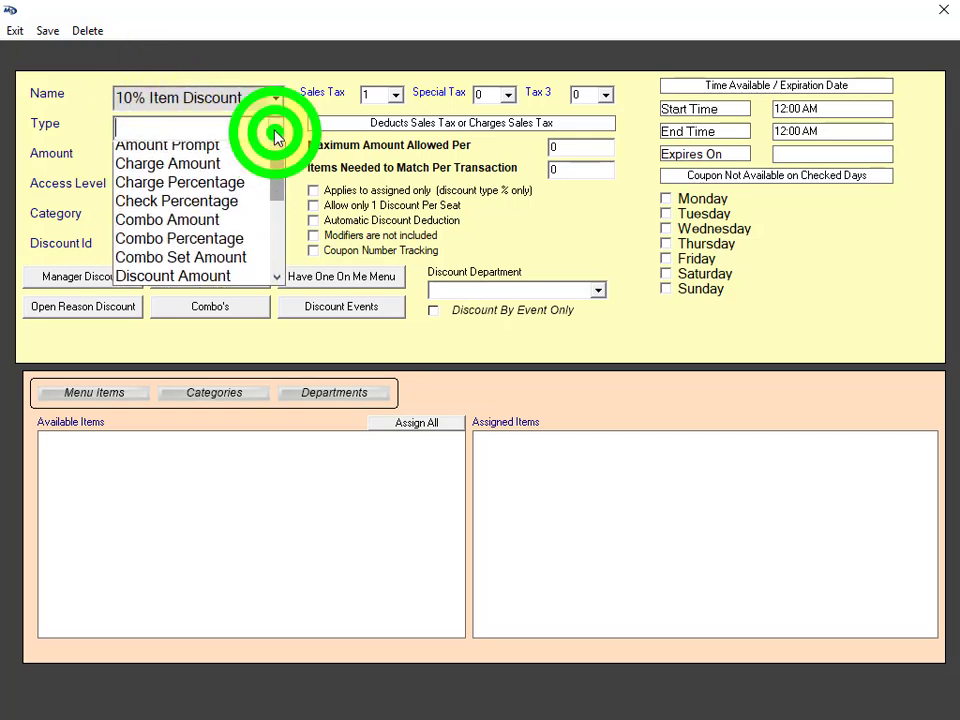
{"action": "left_click_drag", "start_coordinate": [275, 177], "coordinate": [280, 198]}
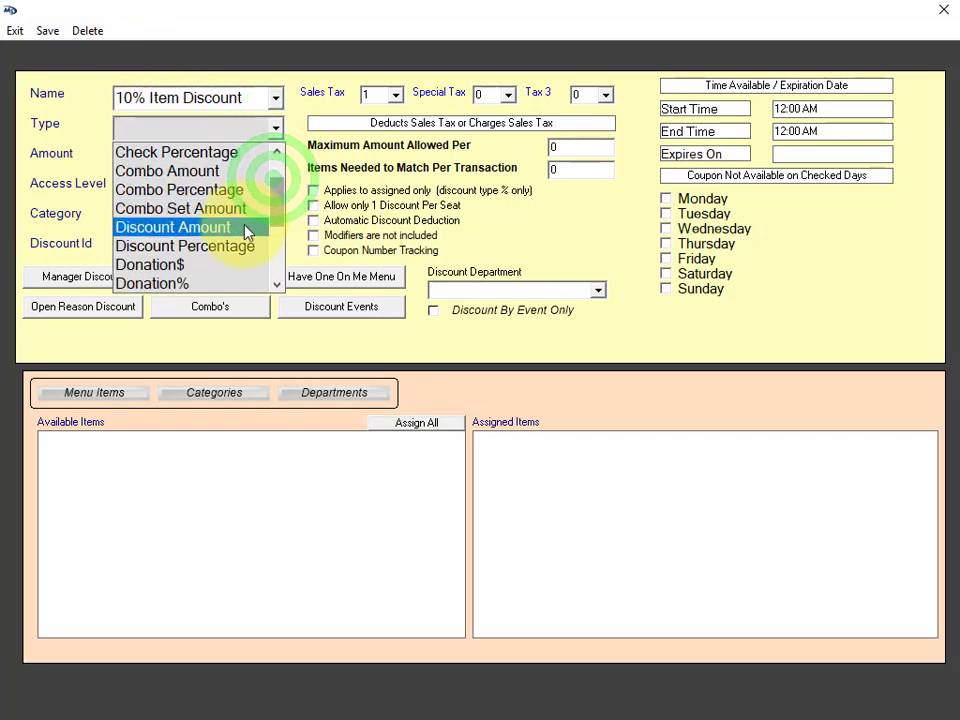
{"action": "left_click", "coordinate": [237, 246]}
Set the item discount's amount to 10 and its access level to Server.
{"action": "left_click", "coordinate": [156, 157]}
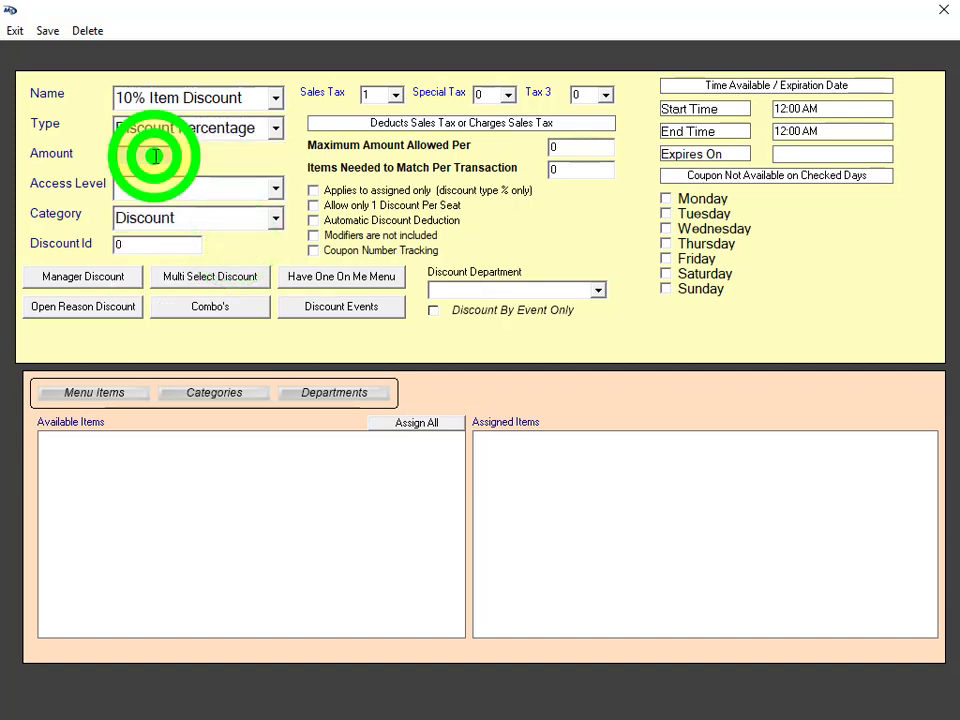
{"action": "type", "text": "10"}
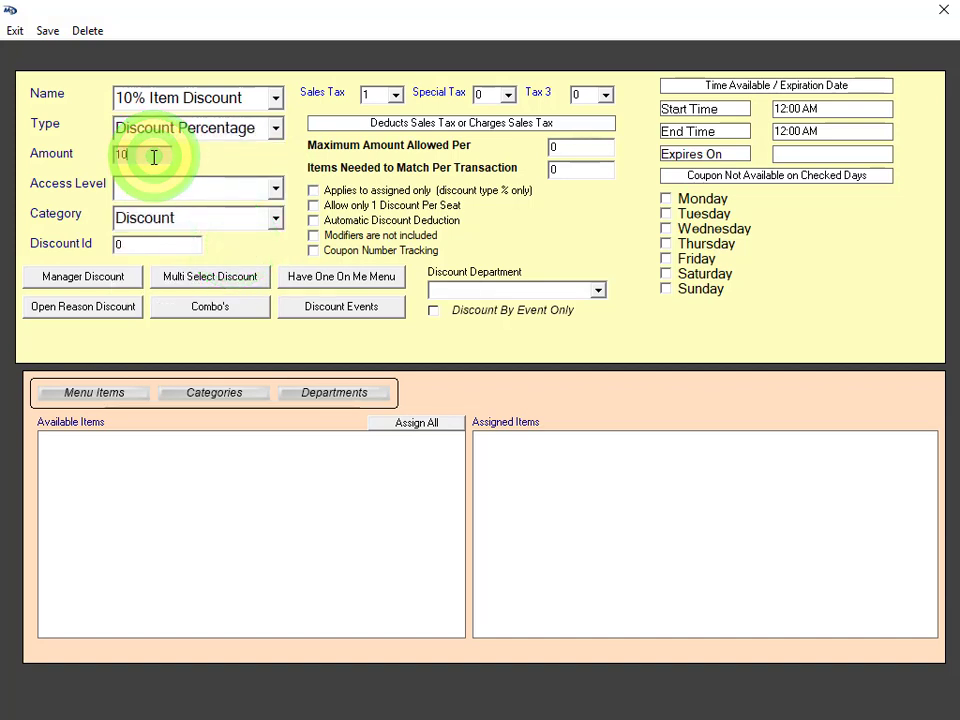
{"action": "left_click", "coordinate": [275, 190]}
{"action": "left_click_drag", "start_coordinate": [276, 243], "coordinate": [284, 283]}
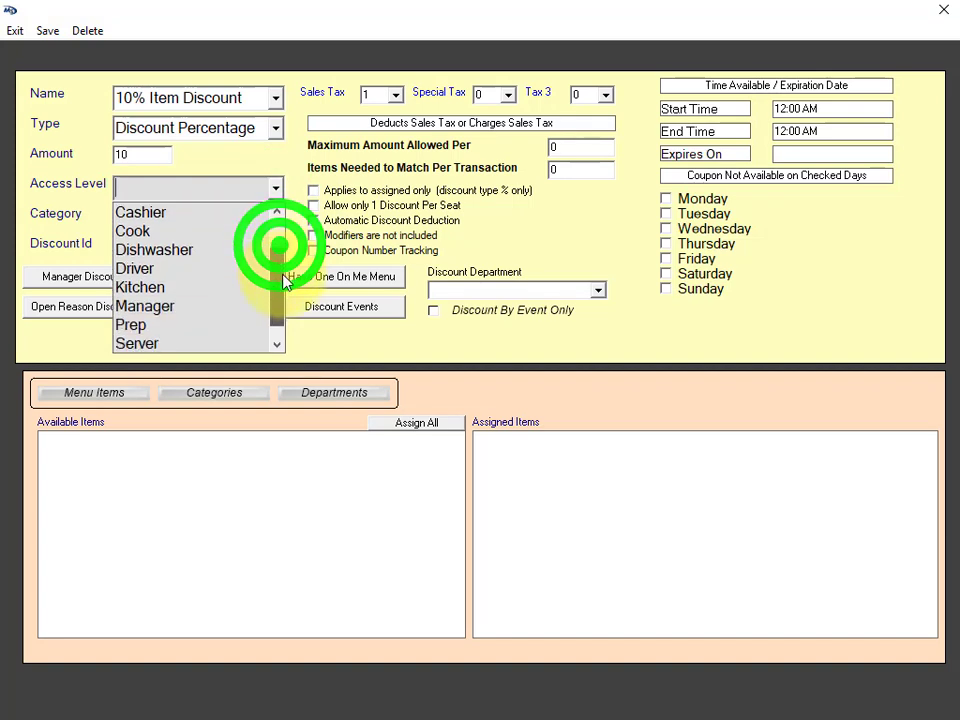
{"action": "left_click", "coordinate": [221, 340]}
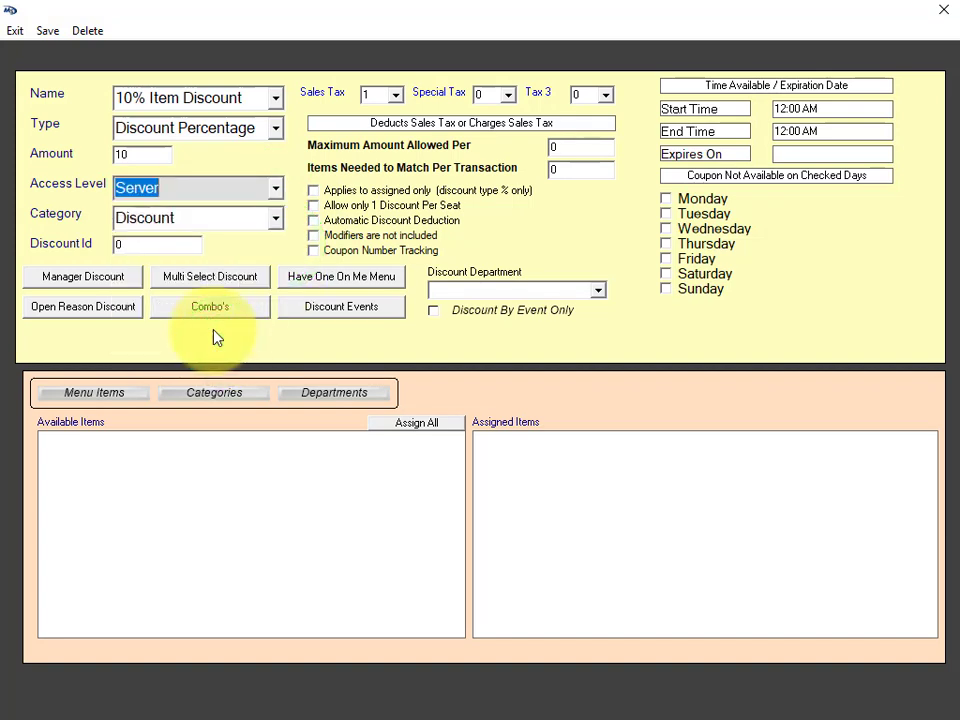
Assign Ala Carte / Misc, Appetizers / Sides, Beverages, Desserts, Entrees, Pizza, and Smoothies and Shakes categories to the item discount, removing the mistakenly added Beer.
{"action": "left_click", "coordinate": [214, 392]}
{"action": "left_click", "coordinate": [140, 442]}
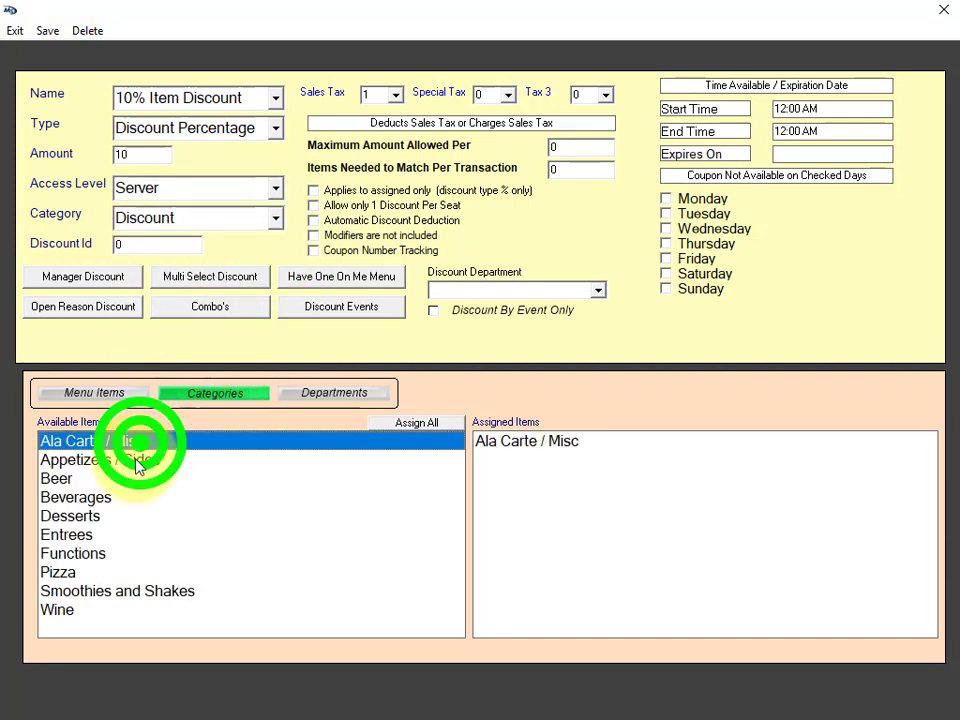
{"action": "left_click", "coordinate": [138, 461]}
{"action": "left_click", "coordinate": [133, 477]}
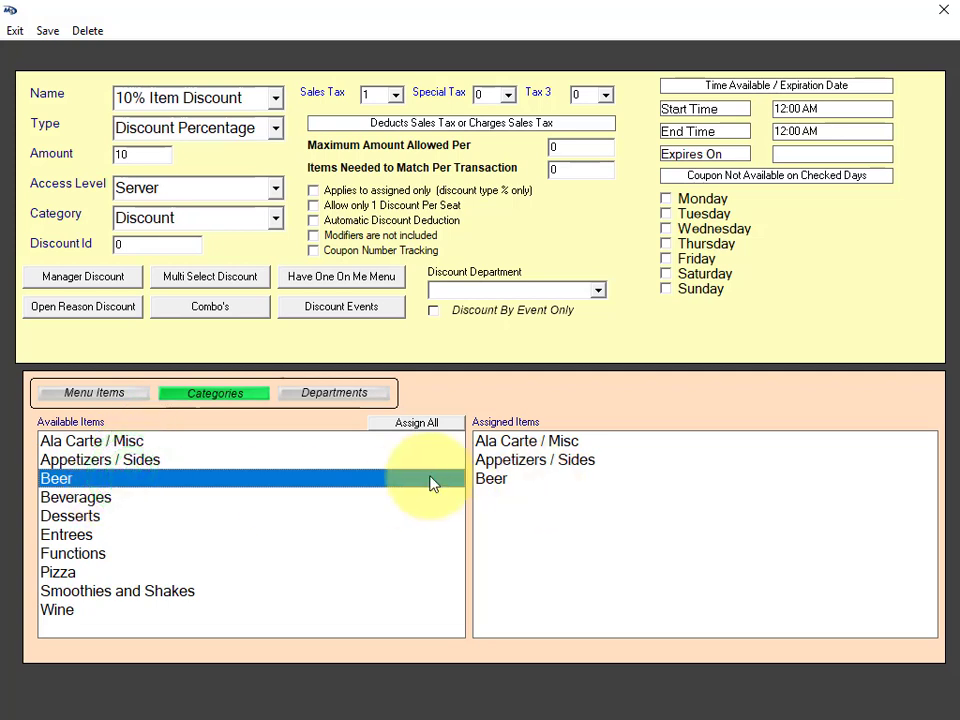
{"action": "left_click", "coordinate": [497, 483]}
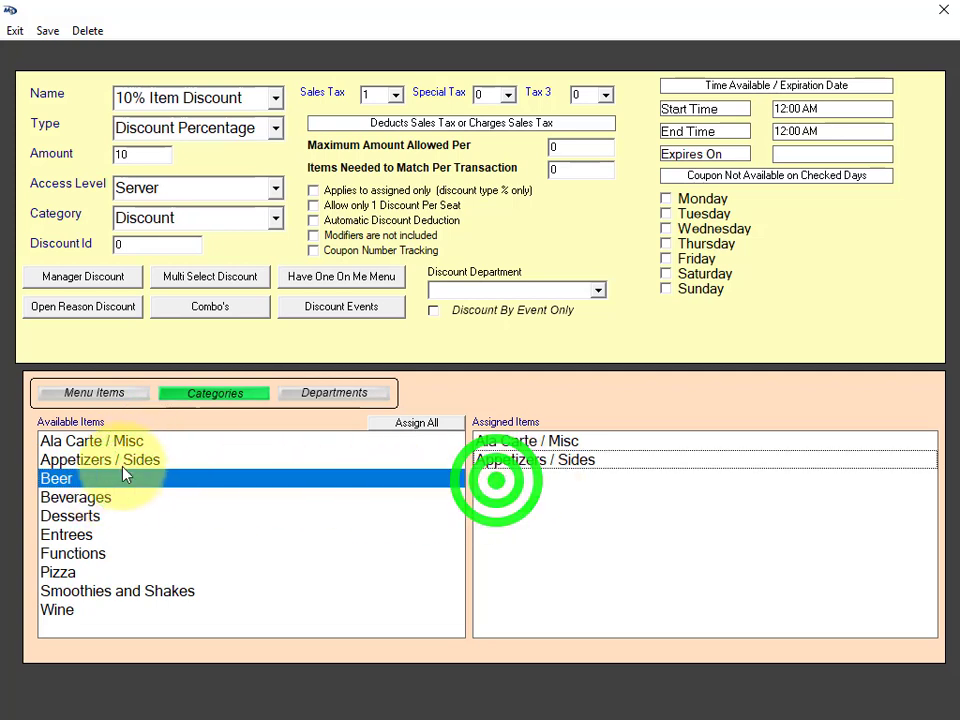
{"action": "left_click", "coordinate": [96, 497]}
{"action": "left_click", "coordinate": [96, 515]}
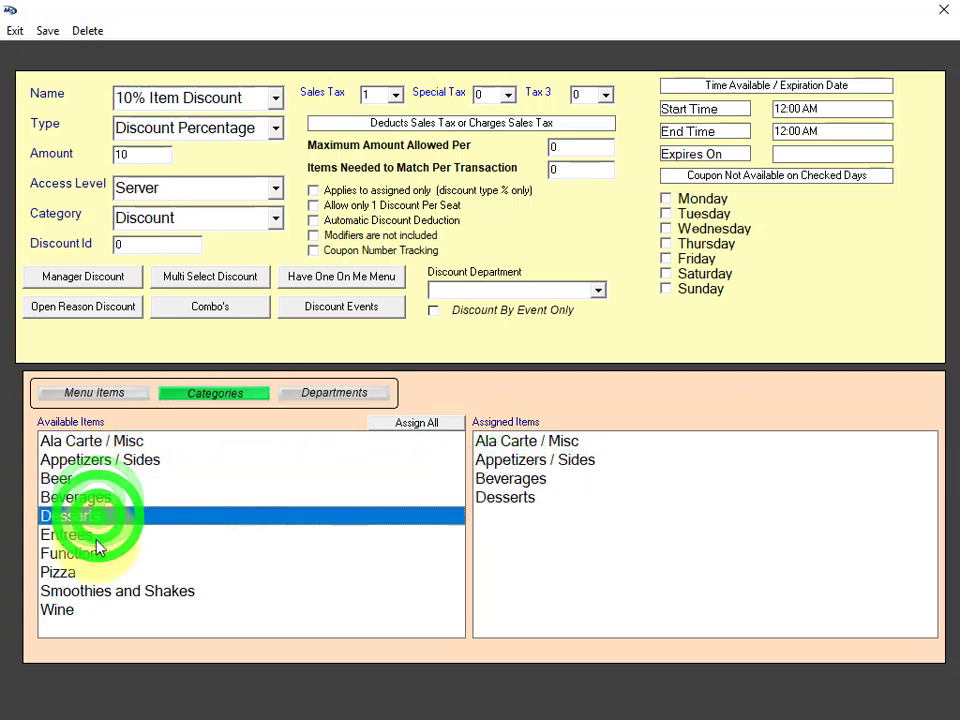
{"action": "left_click", "coordinate": [96, 534]}
{"action": "left_click", "coordinate": [88, 572]}
{"action": "left_click", "coordinate": [90, 591]}
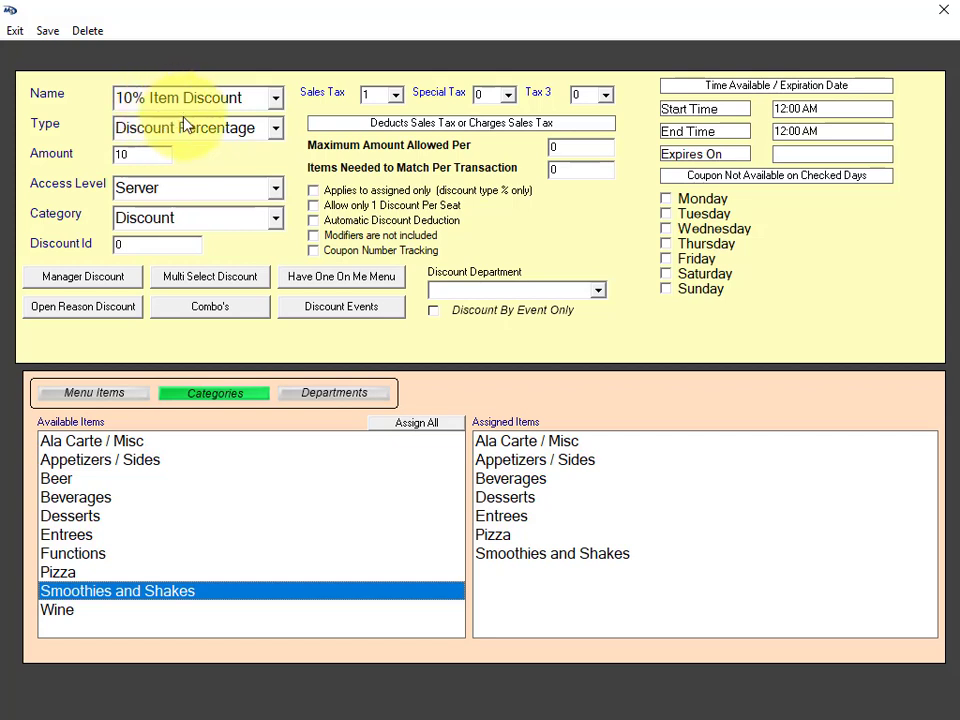
Make the 10% Item Discount a multi-select discount and save it.
{"action": "left_click", "coordinate": [210, 280]}
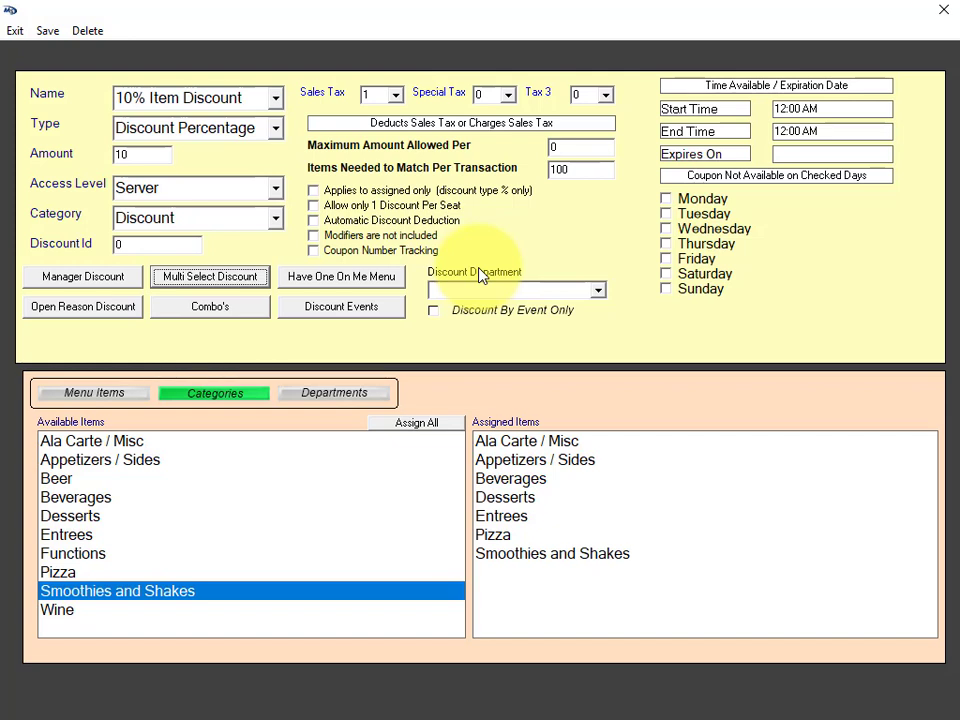
{"action": "left_click", "coordinate": [52, 35]}
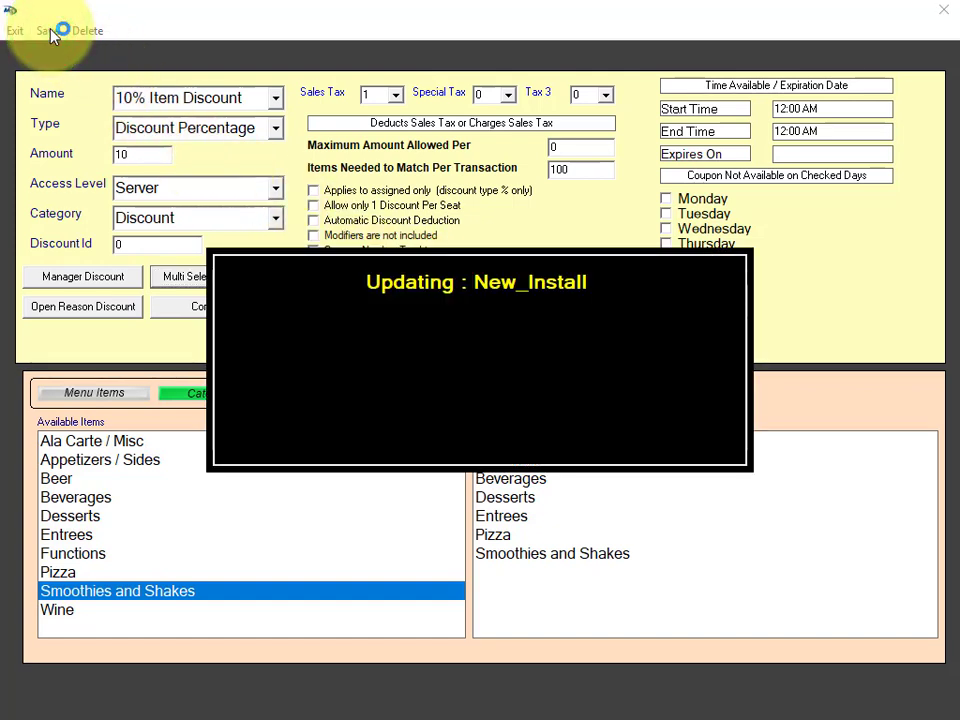
{"action": "left_click", "coordinate": [274, 98]}
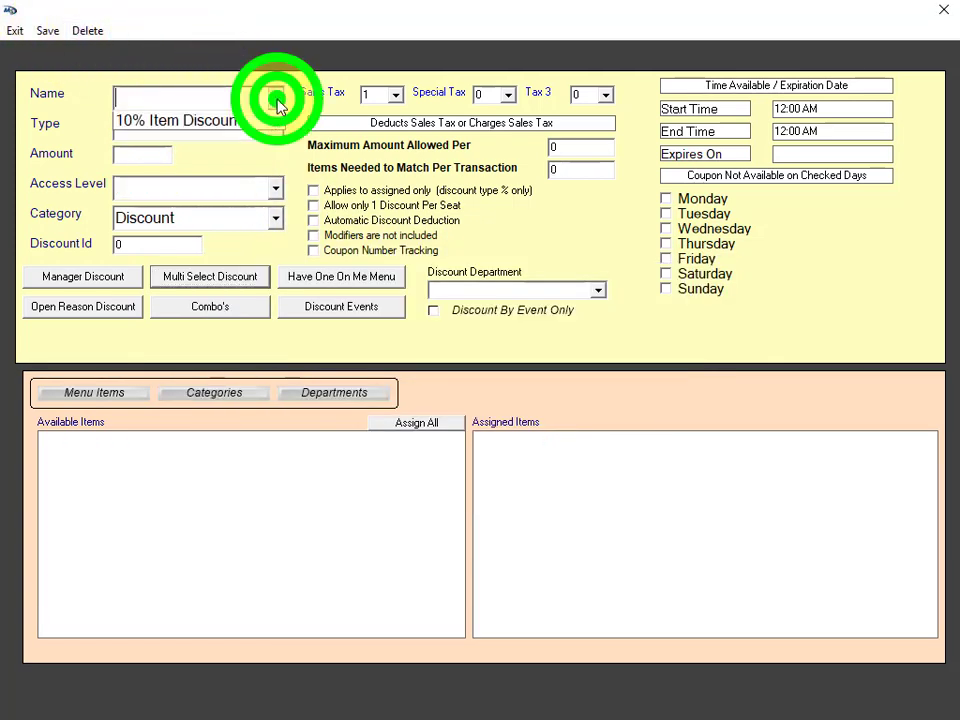
{"action": "left_click", "coordinate": [277, 98]}
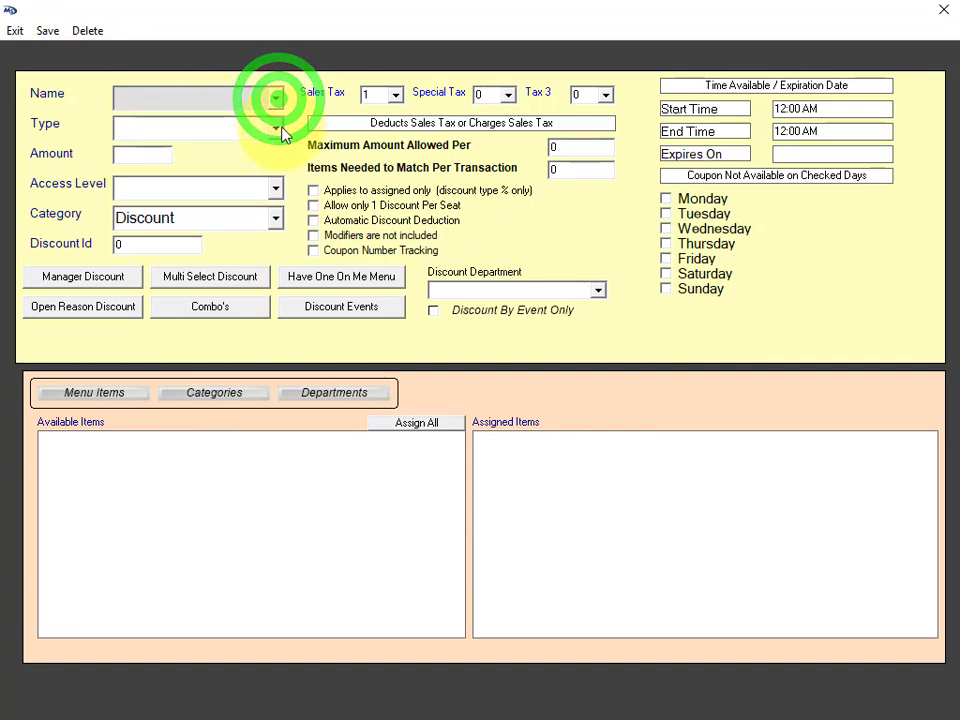
{"action": "left_click", "coordinate": [275, 127]}
{"action": "left_click", "coordinate": [279, 186]}
{"action": "left_click_drag", "start_coordinate": [279, 186], "coordinate": [264, 210]}
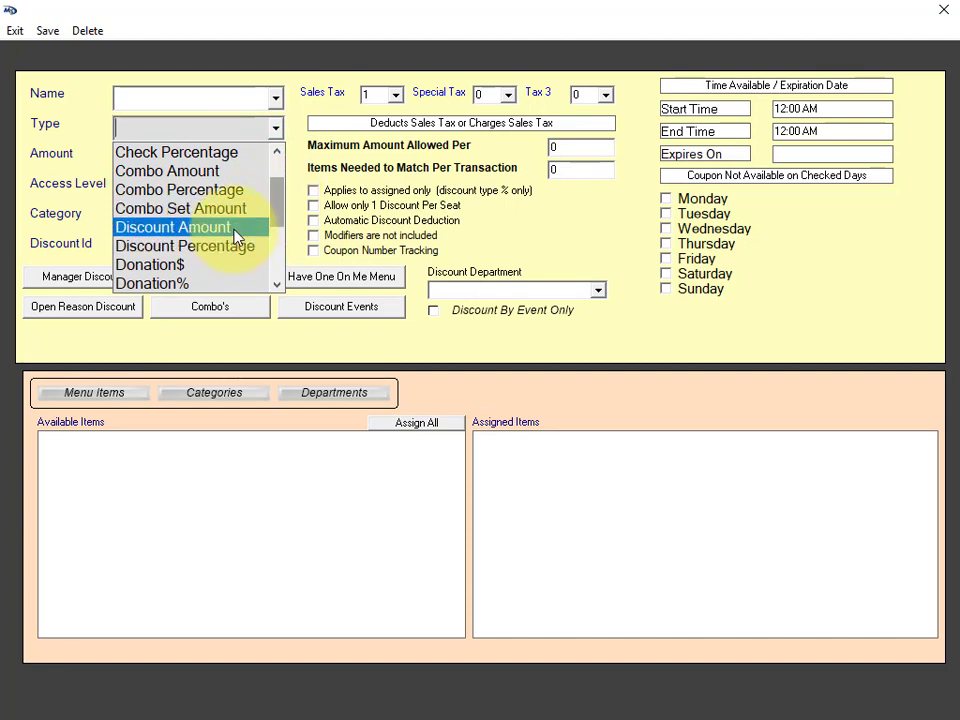
{"action": "left_click", "coordinate": [233, 227]}
Exit discount maintenance and the Managers Menu, and sign in to order entry with the employee's ID number.
{"action": "left_click", "coordinate": [14, 30]}
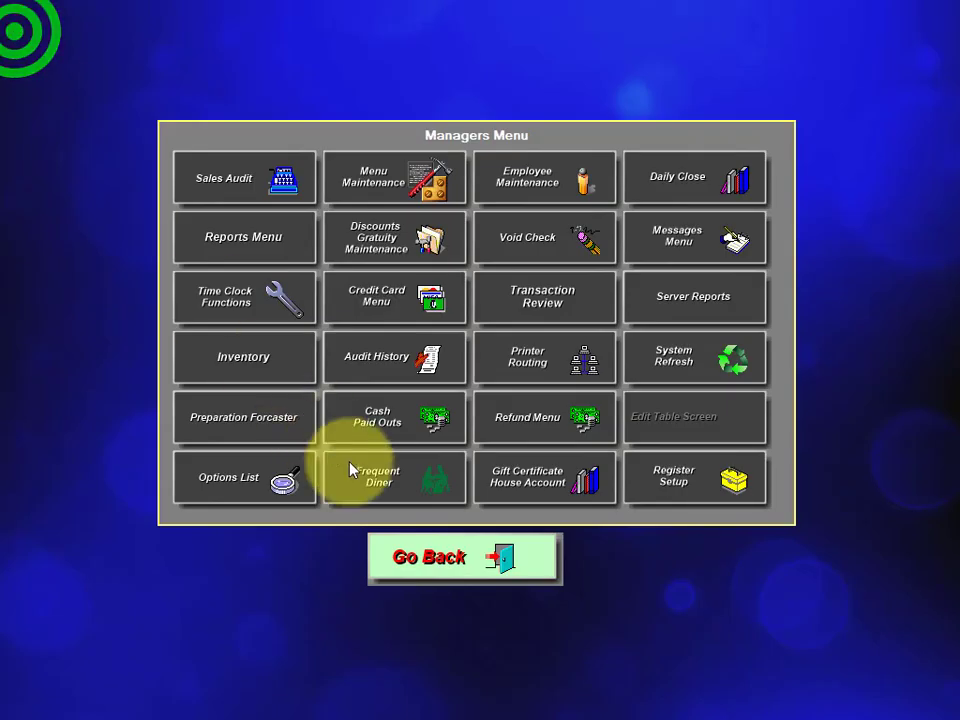
{"action": "left_click", "coordinate": [497, 562]}
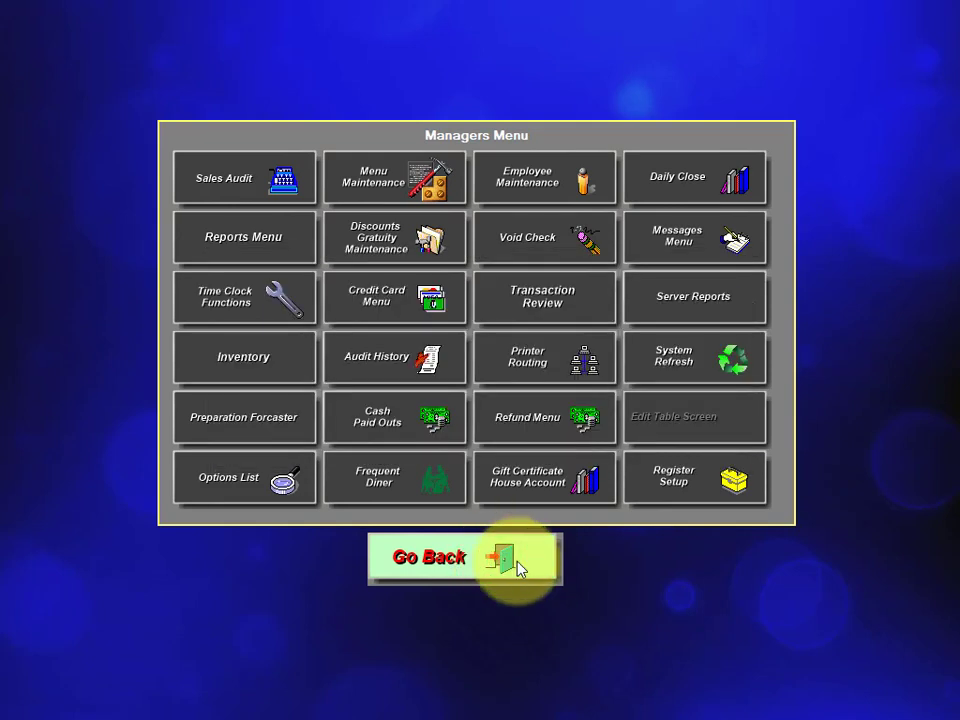
{"action": "left_click", "coordinate": [435, 268]}
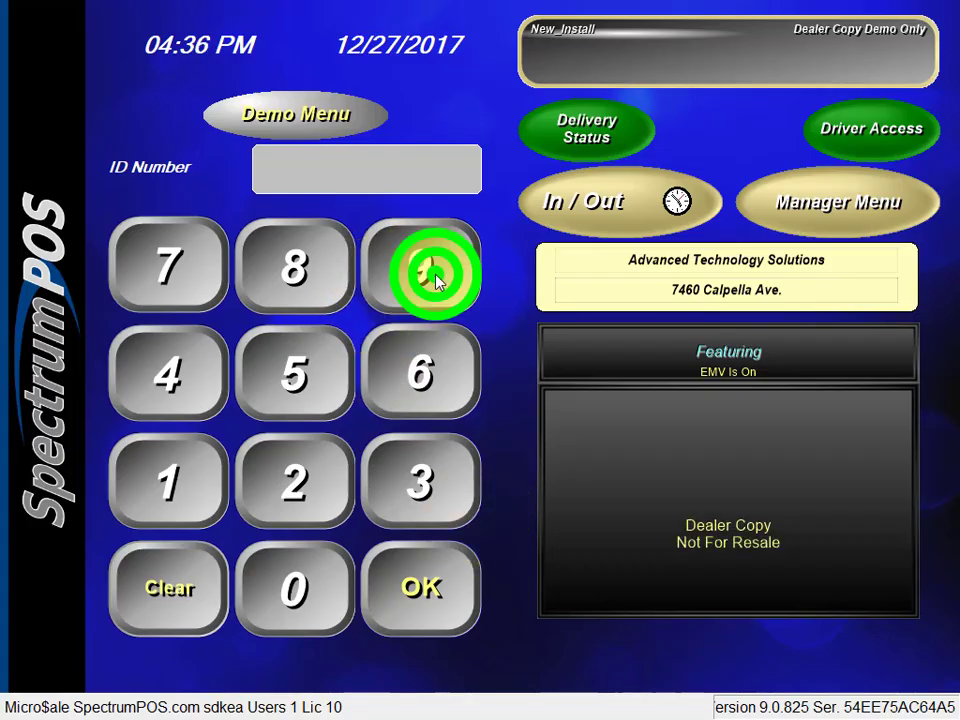
{"action": "left_click", "coordinate": [182, 447]}
{"action": "left_click", "coordinate": [393, 462]}
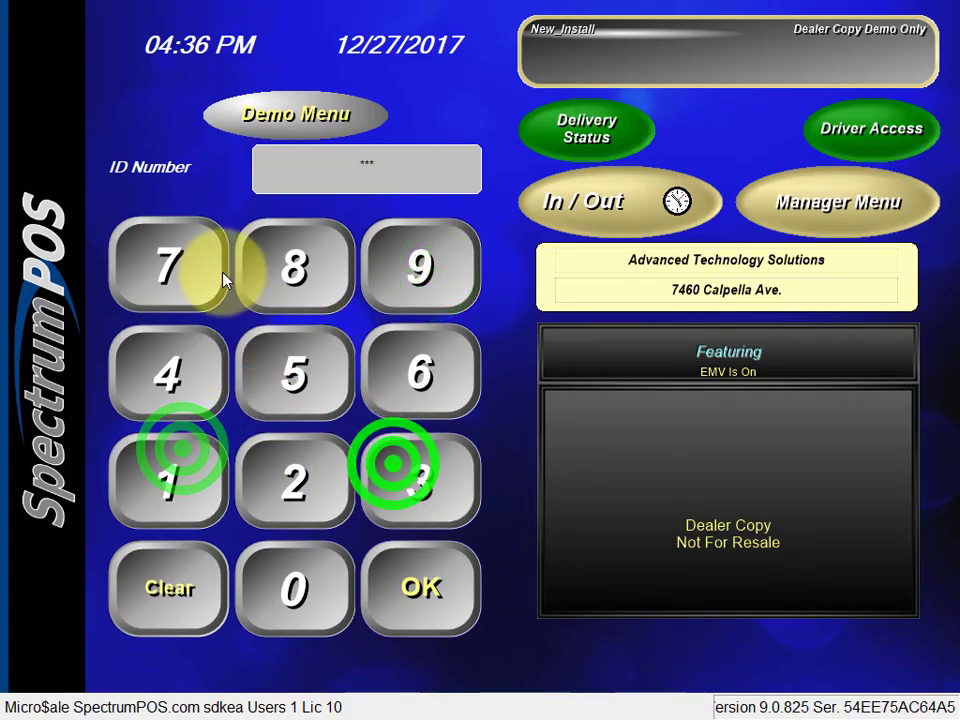
{"action": "left_click", "coordinate": [216, 274]}
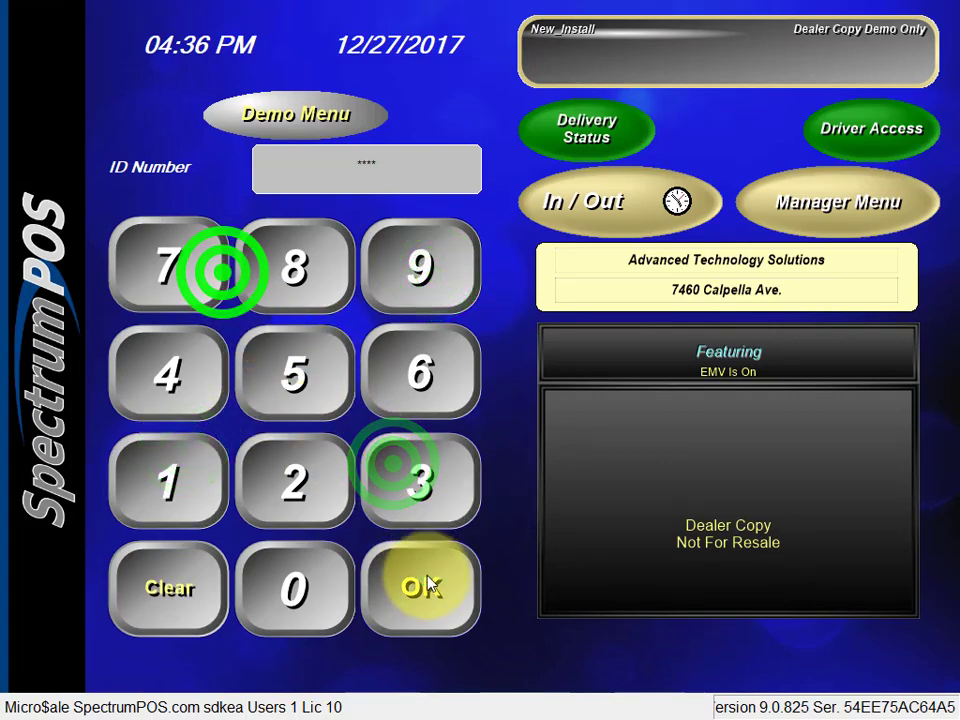
{"action": "left_click", "coordinate": [420, 578]}
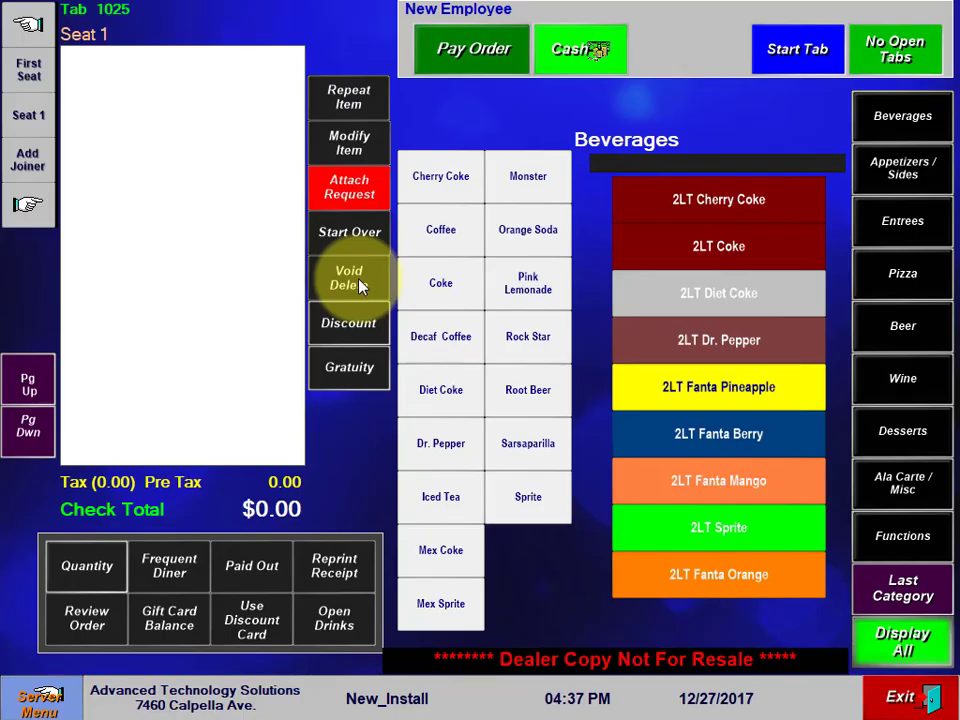
Ring up a Cherry Coke, Coffee, Coke and Decaf Coffee, and apply the 10% Check Discount to the check.
{"action": "left_click", "coordinate": [455, 186]}
{"action": "left_click", "coordinate": [447, 224]}
{"action": "left_click", "coordinate": [441, 283]}
{"action": "left_click", "coordinate": [441, 336]}
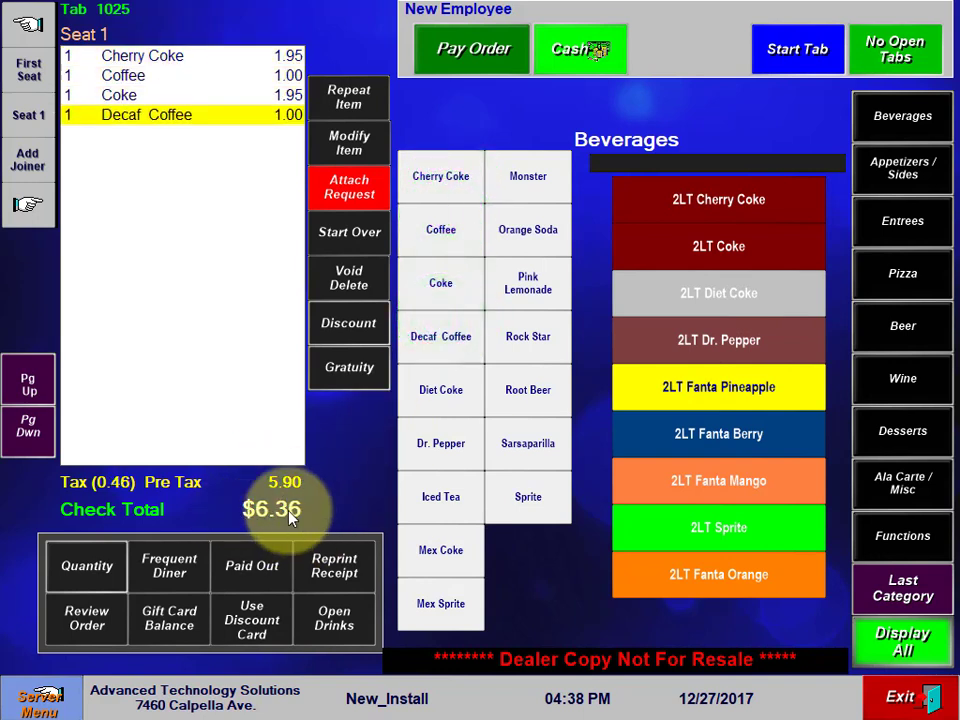
{"action": "left_click", "coordinate": [355, 328]}
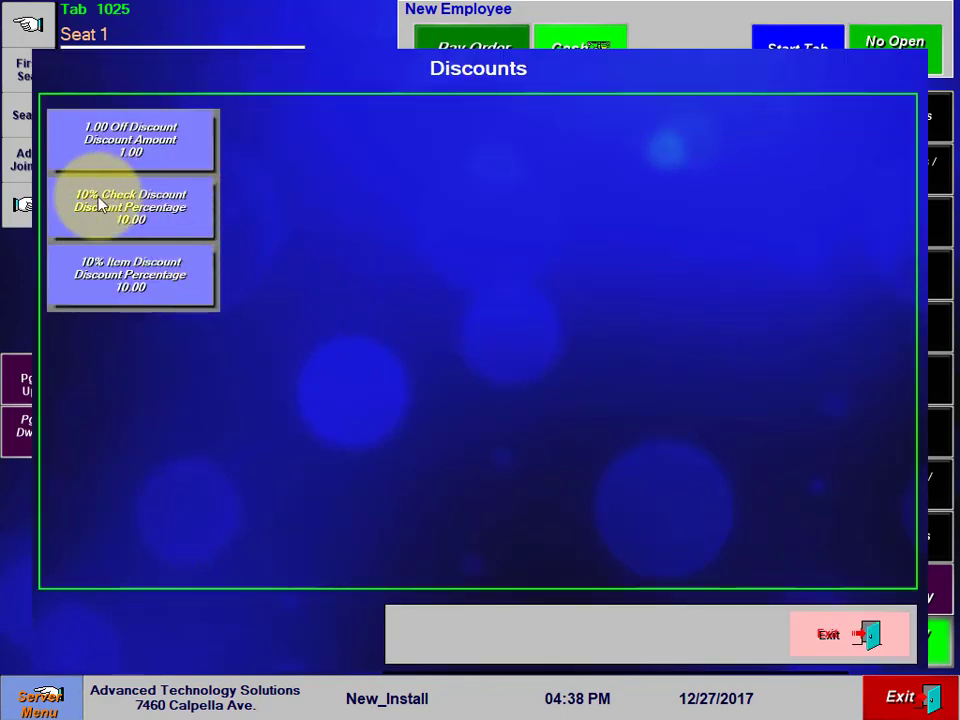
{"action": "left_click", "coordinate": [128, 212]}
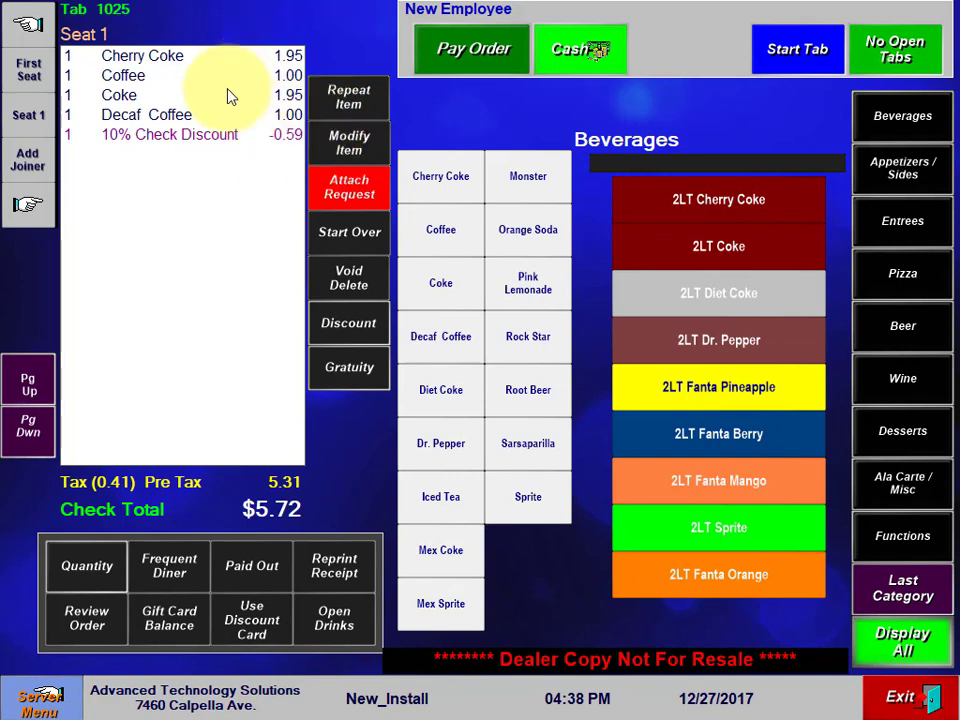
Void the 10% Check Discount and all four drinks from the check.
{"action": "left_click", "coordinate": [205, 134]}
{"action": "left_click", "coordinate": [352, 284]}
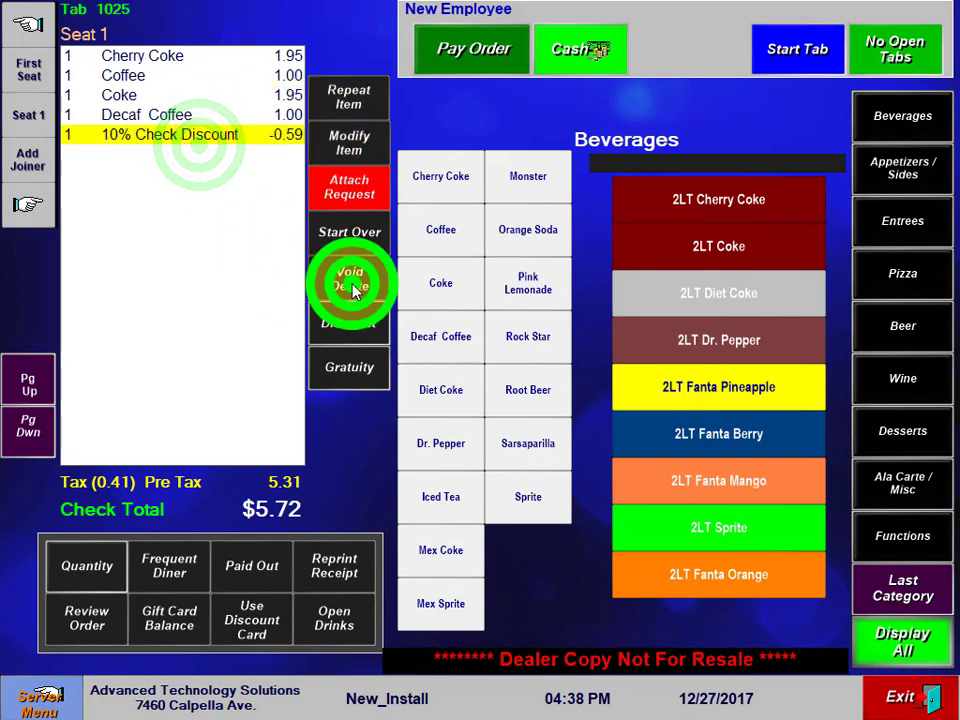
{"action": "left_click", "coordinate": [352, 283]}
{"action": "left_click", "coordinate": [352, 282]}
{"action": "left_click", "coordinate": [352, 280]}
{"action": "left_click", "coordinate": [352, 278]}
{"action": "left_click", "coordinate": [352, 274]}
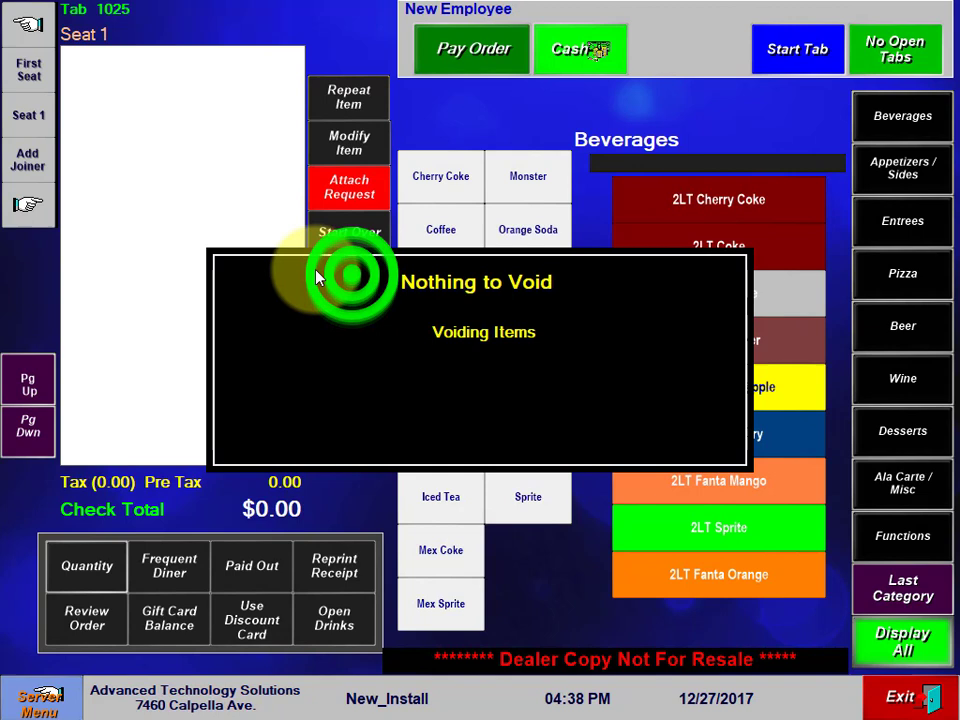
Ring up a Cherry Coke and take the 10% Item Discount on it.
{"action": "left_click", "coordinate": [448, 178]}
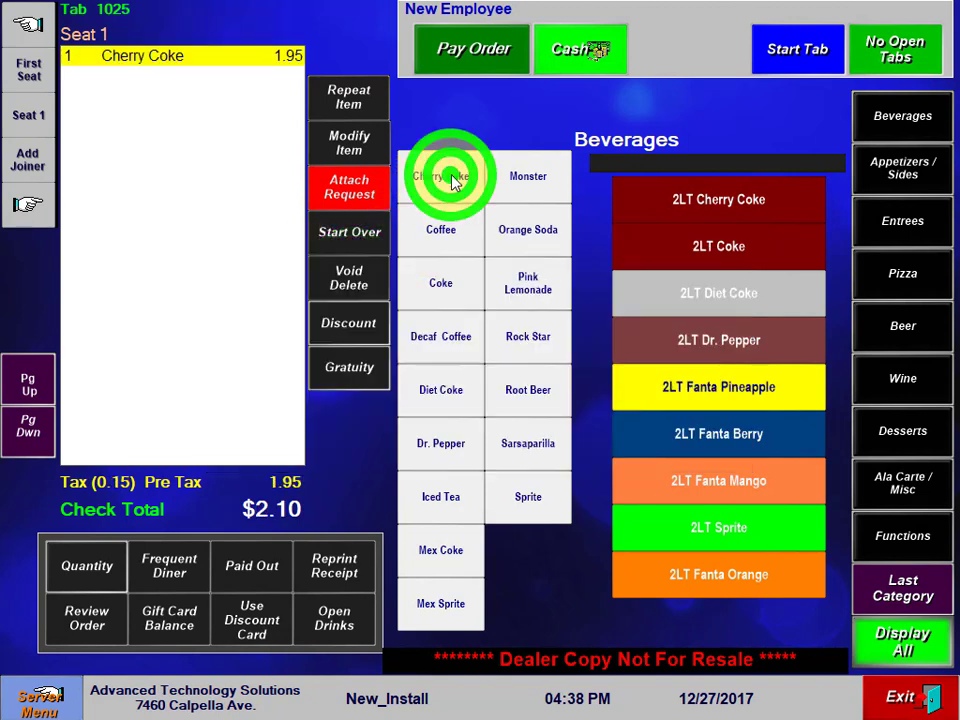
{"action": "left_click", "coordinate": [347, 329]}
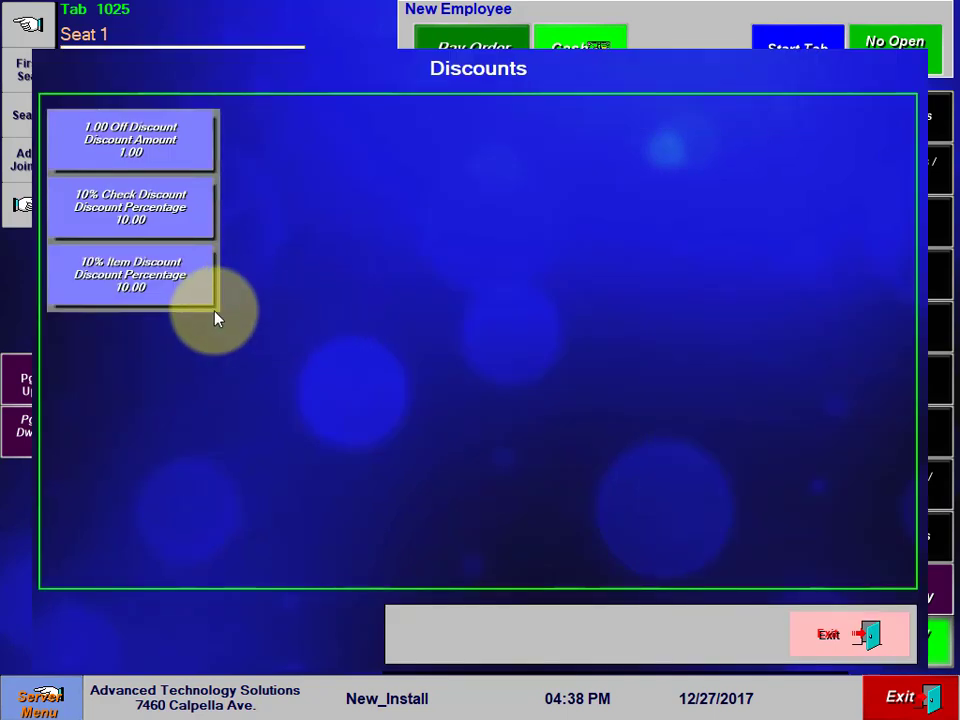
{"action": "left_click", "coordinate": [118, 268]}
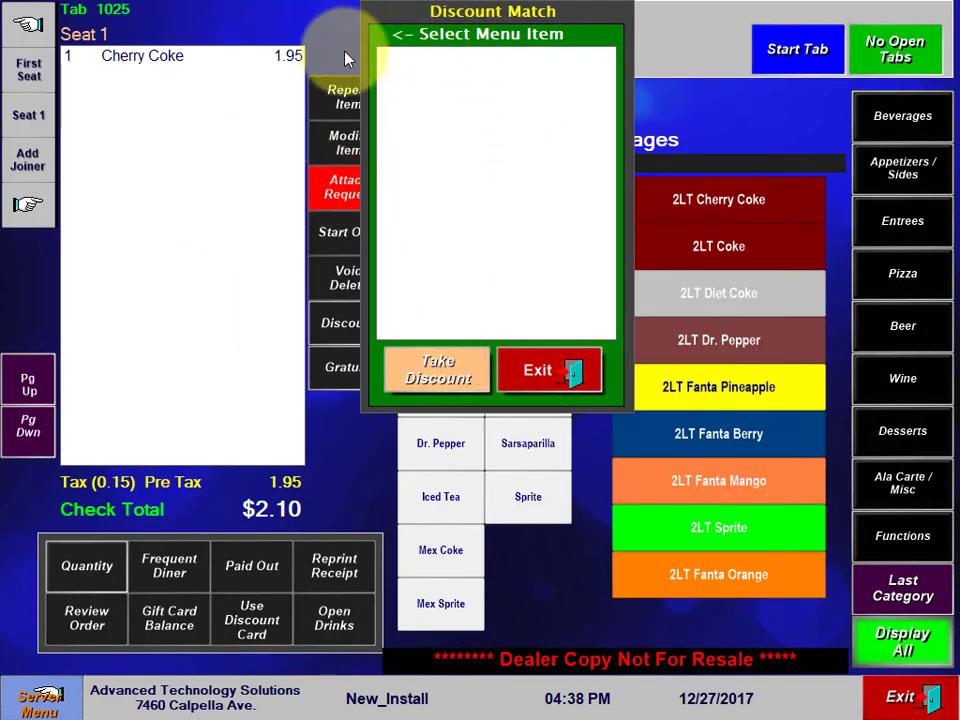
{"action": "left_click", "coordinate": [249, 59]}
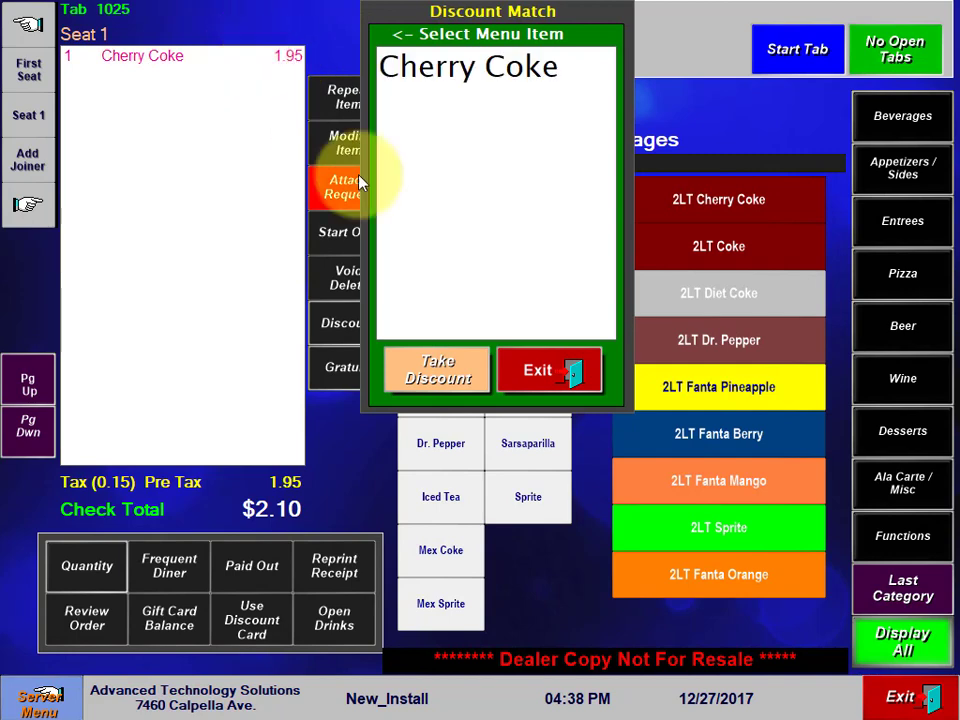
{"action": "left_click", "coordinate": [437, 368]}
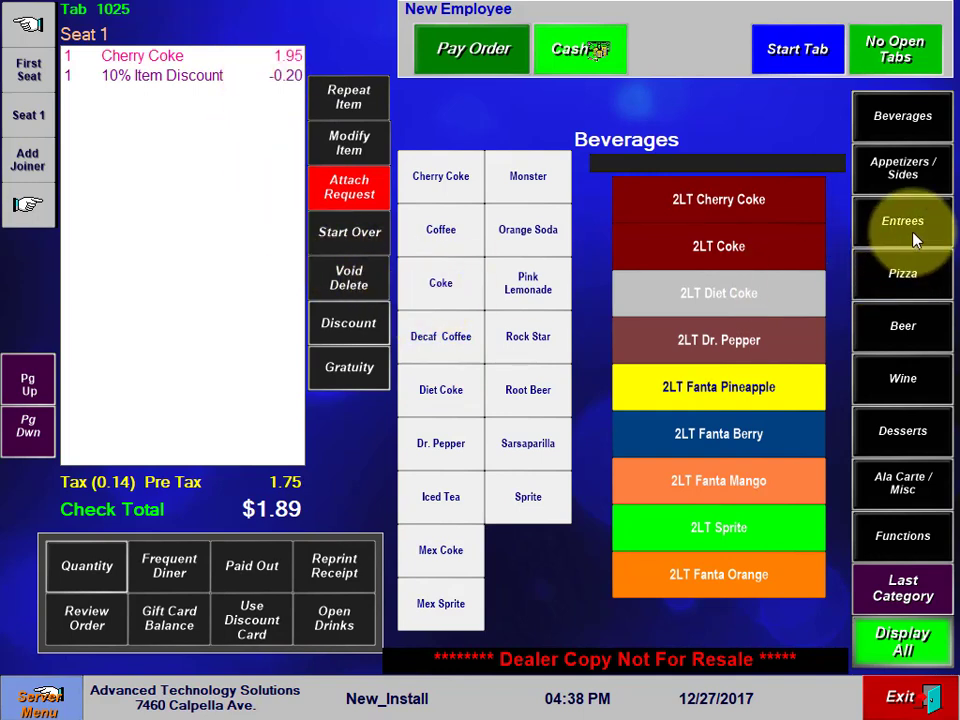
Add Battered Mushrooms and Boneless Wings with Half Buffalo sauce from the Appetizers / Sides category to the check.
{"action": "left_click", "coordinate": [905, 170]}
{"action": "left_click", "coordinate": [440, 176]}
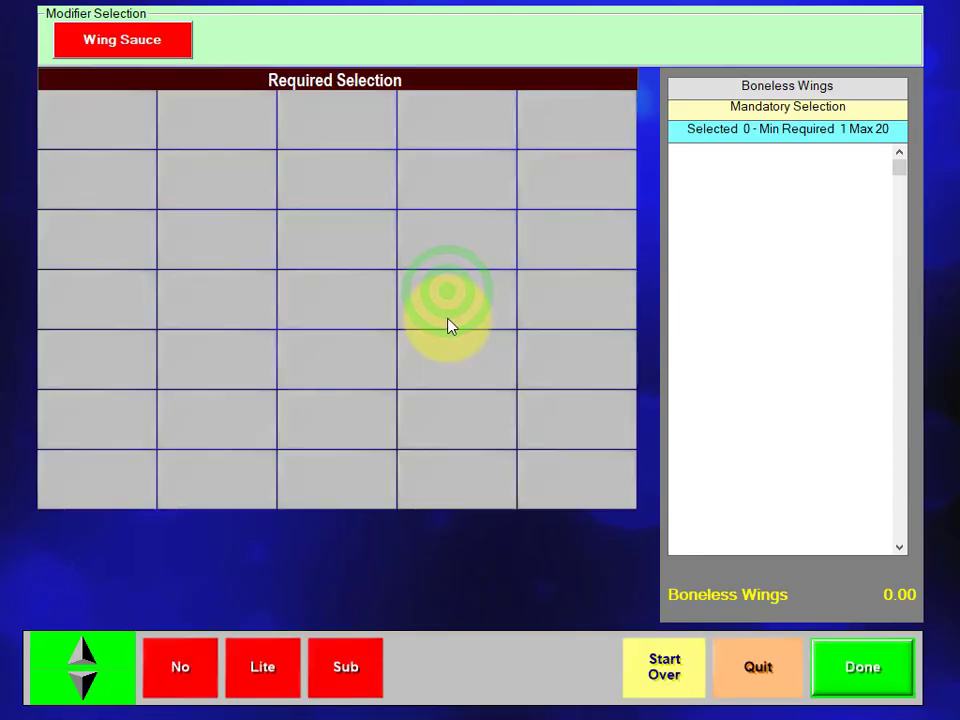
{"action": "left_click", "coordinate": [93, 119]}
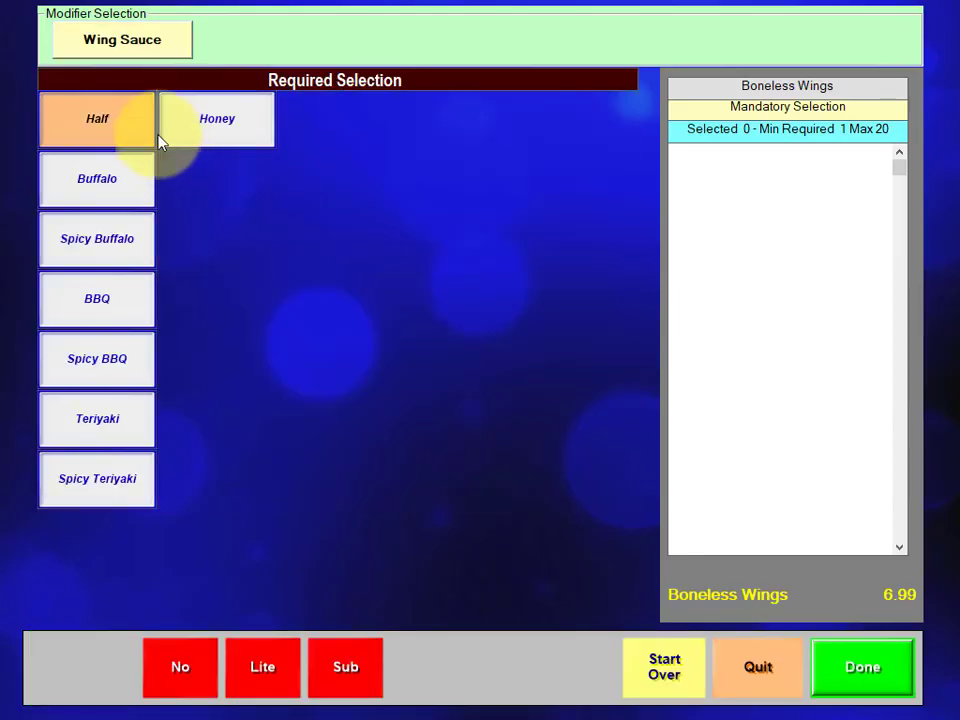
{"action": "left_click", "coordinate": [82, 183]}
{"action": "left_click", "coordinate": [840, 664]}
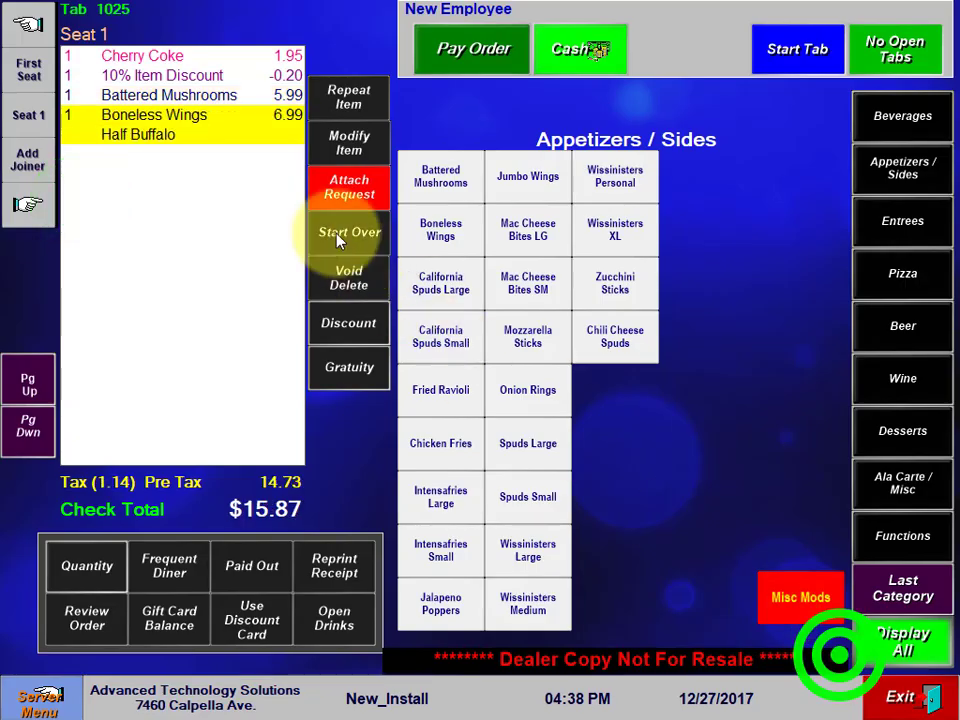
Take a second 10% Item Discount on the Boneless Wings with Half Buffalo sauce and the Battered Mushrooms.
{"action": "left_click", "coordinate": [366, 332]}
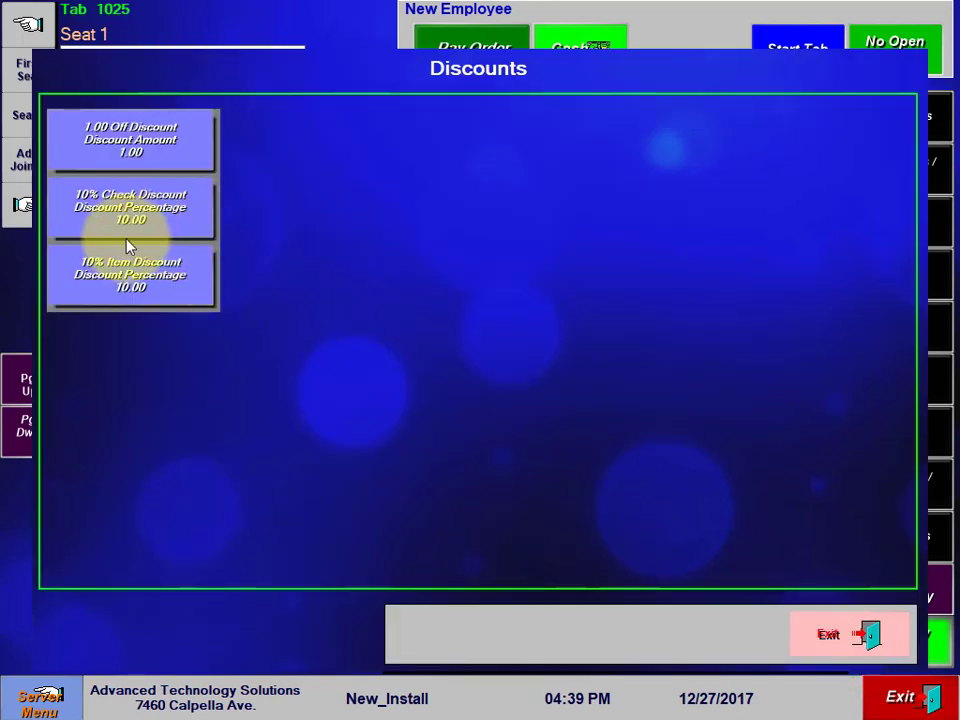
{"action": "left_click", "coordinate": [152, 287]}
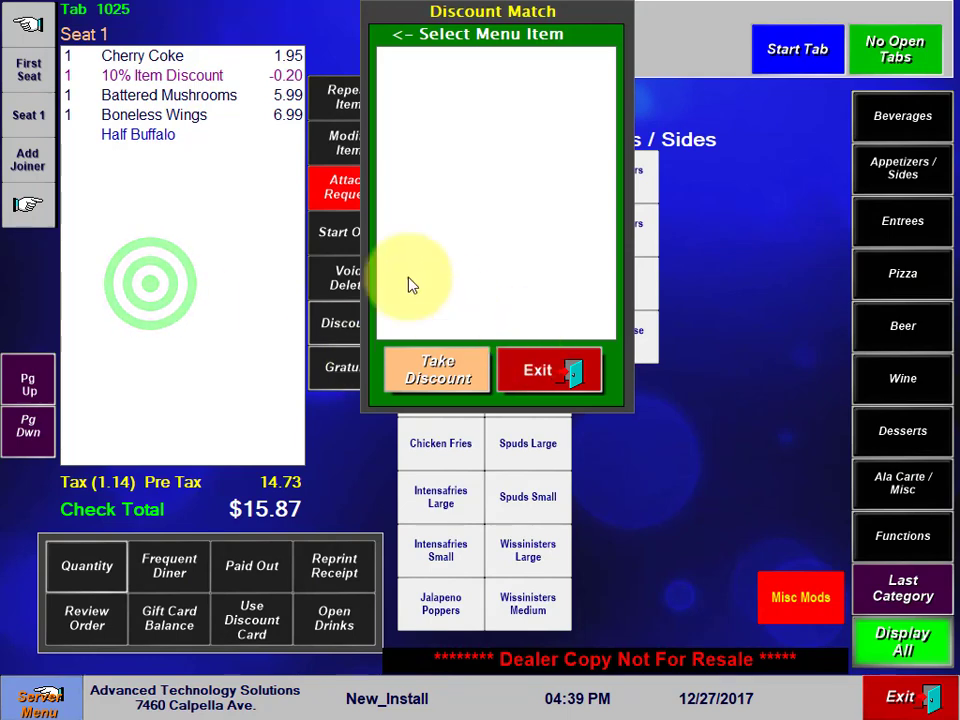
{"action": "left_click", "coordinate": [172, 134]}
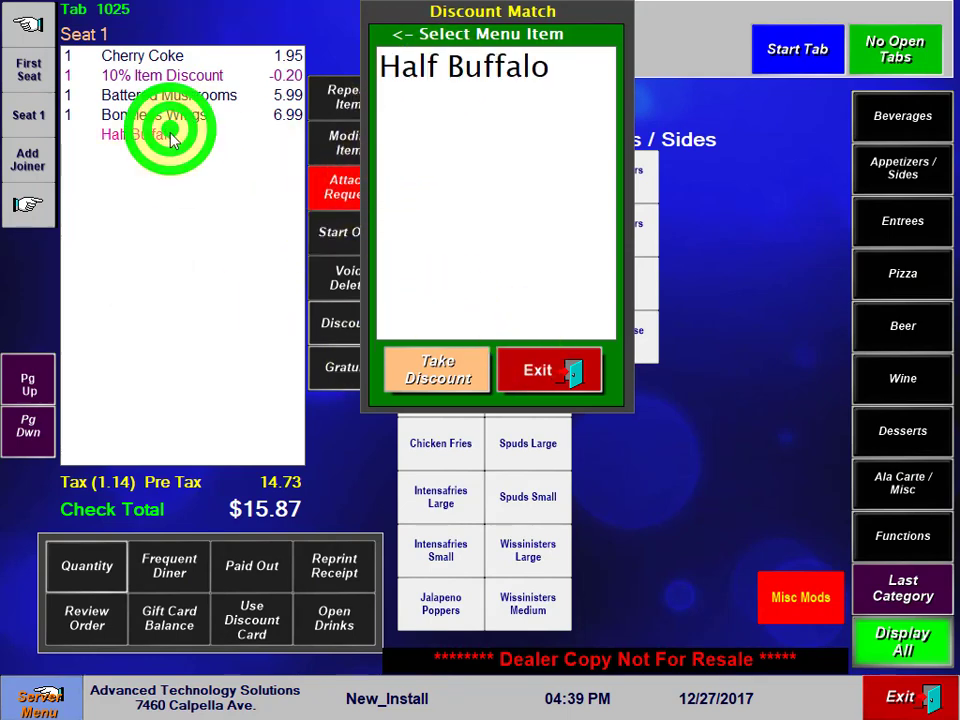
{"action": "left_click", "coordinate": [178, 134]}
{"action": "left_click", "coordinate": [170, 95]}
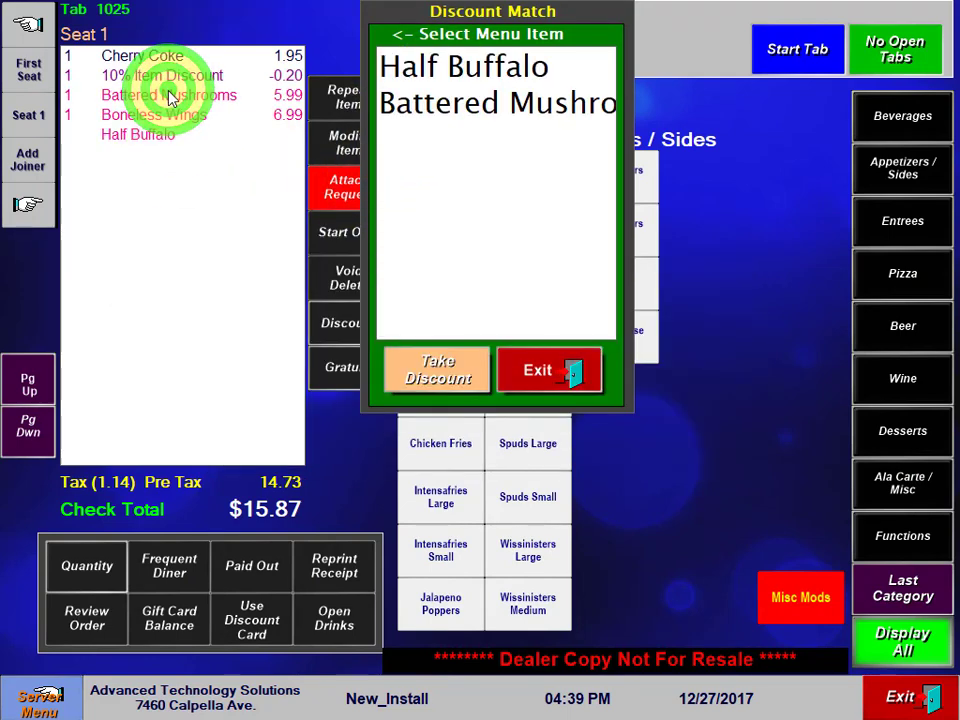
{"action": "left_click", "coordinate": [454, 368]}
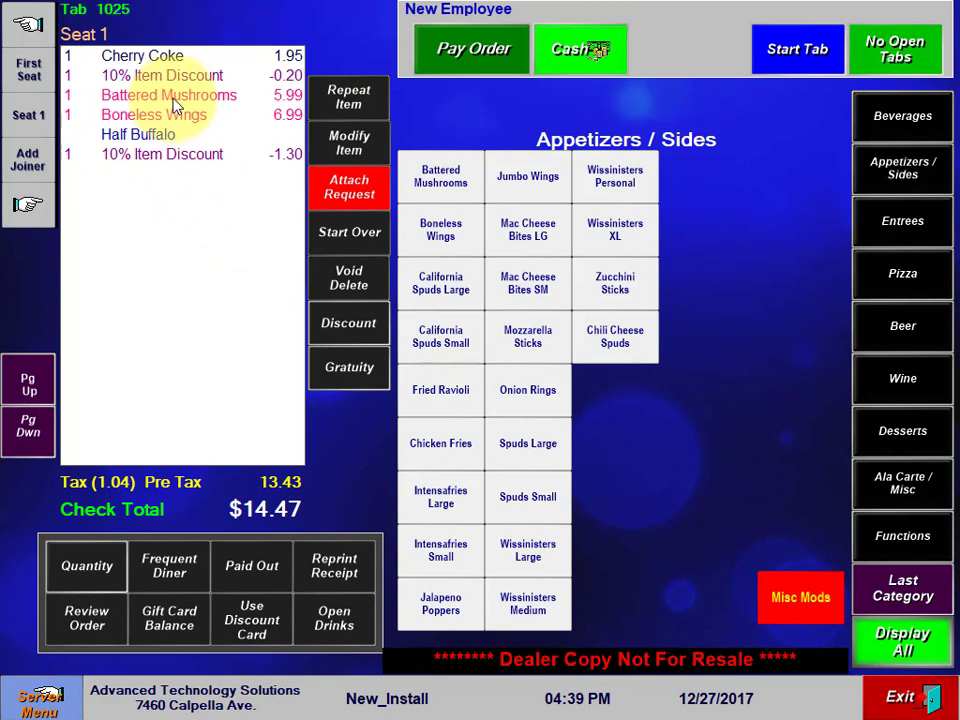
Void every item and discount on the check and exit the order screen.
{"action": "left_click", "coordinate": [286, 151]}
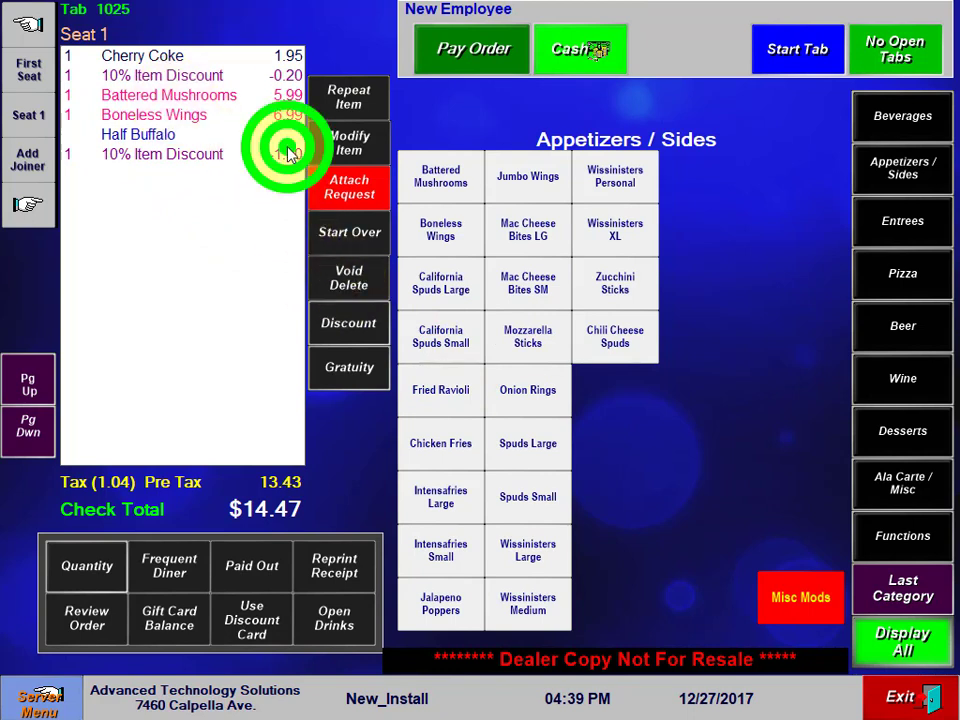
{"action": "left_click", "coordinate": [345, 285]}
{"action": "left_click", "coordinate": [345, 285]}
{"action": "left_click", "coordinate": [345, 285]}
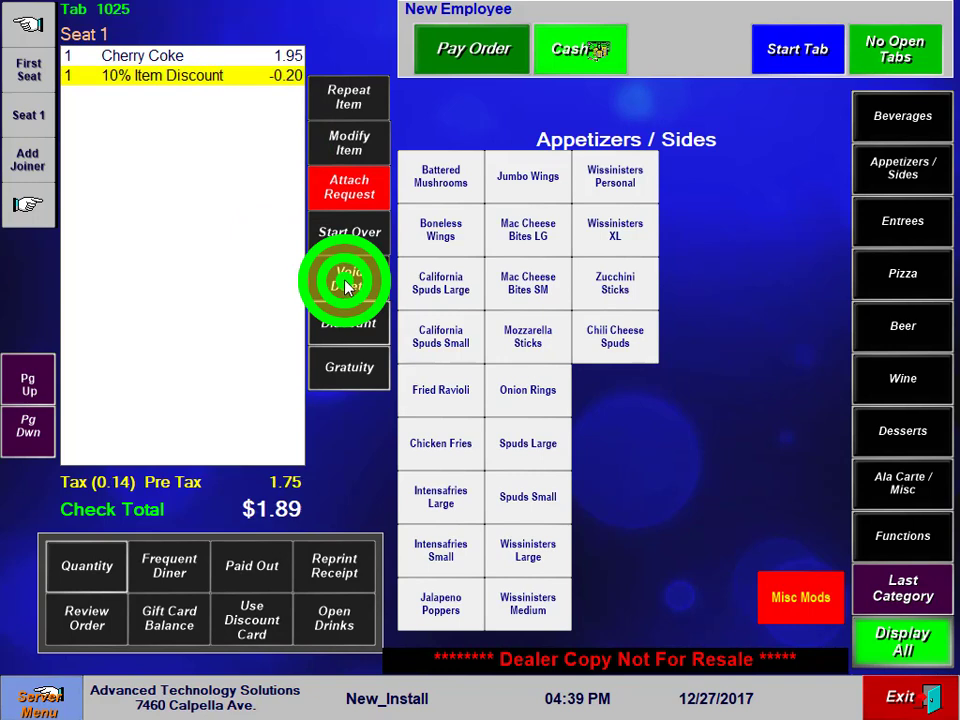
{"action": "left_click", "coordinate": [345, 285]}
{"action": "left_click", "coordinate": [345, 285]}
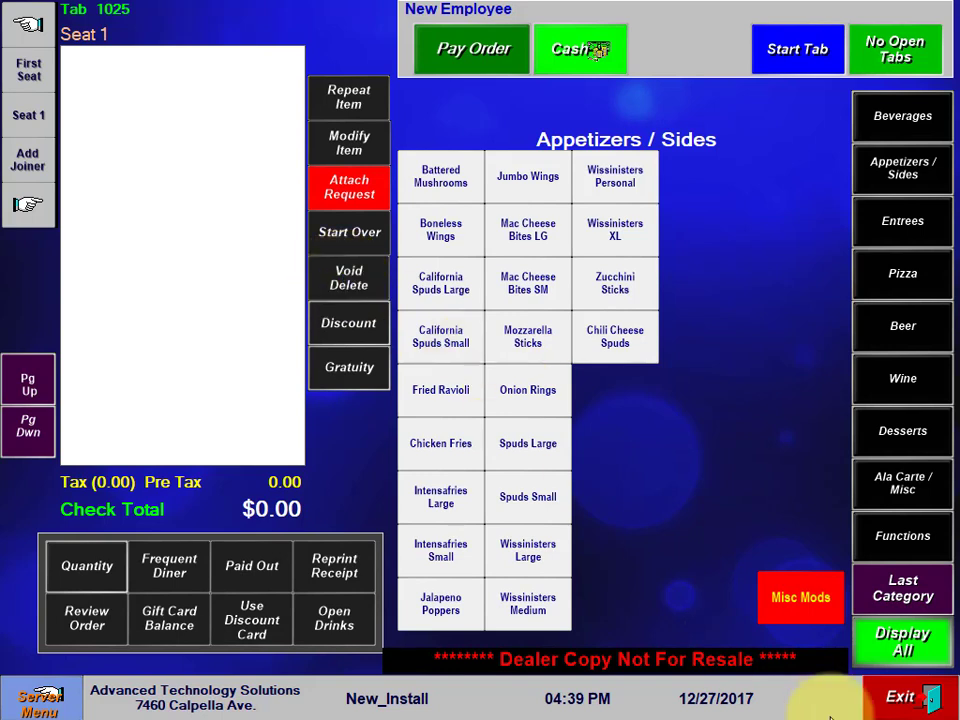
{"action": "left_click", "coordinate": [897, 702]}
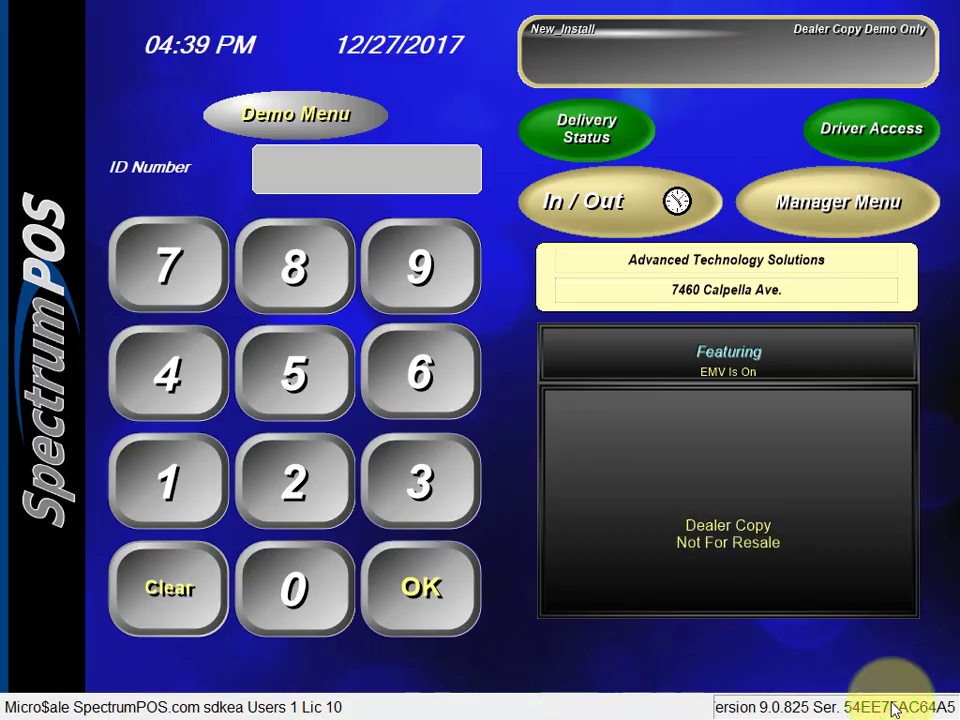